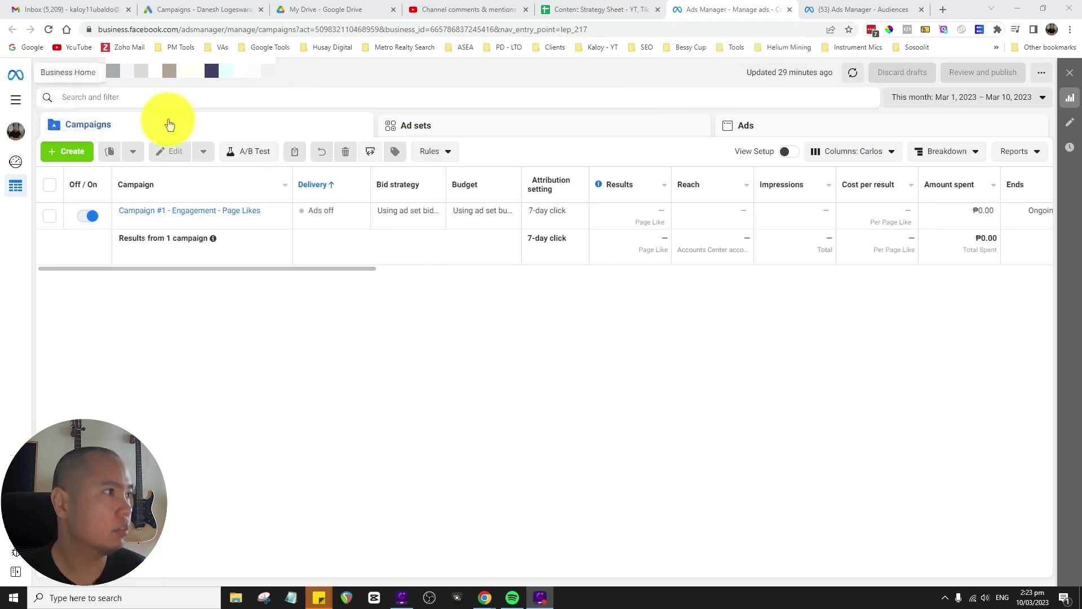
Step: Open the Audiences page of the ad account and start creating a new saved audience
click(16, 104)
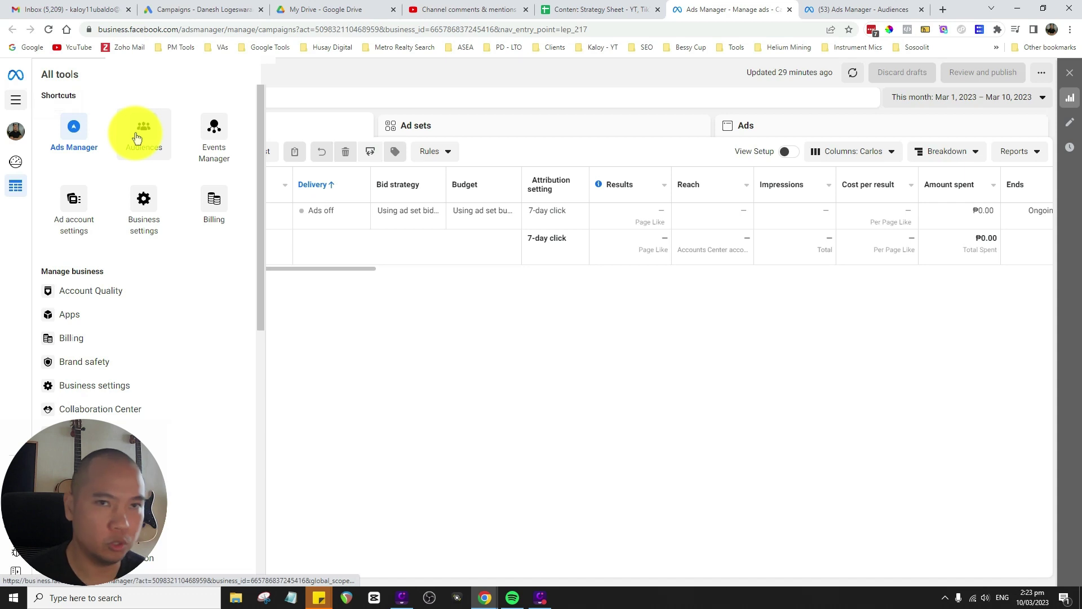
click(149, 154)
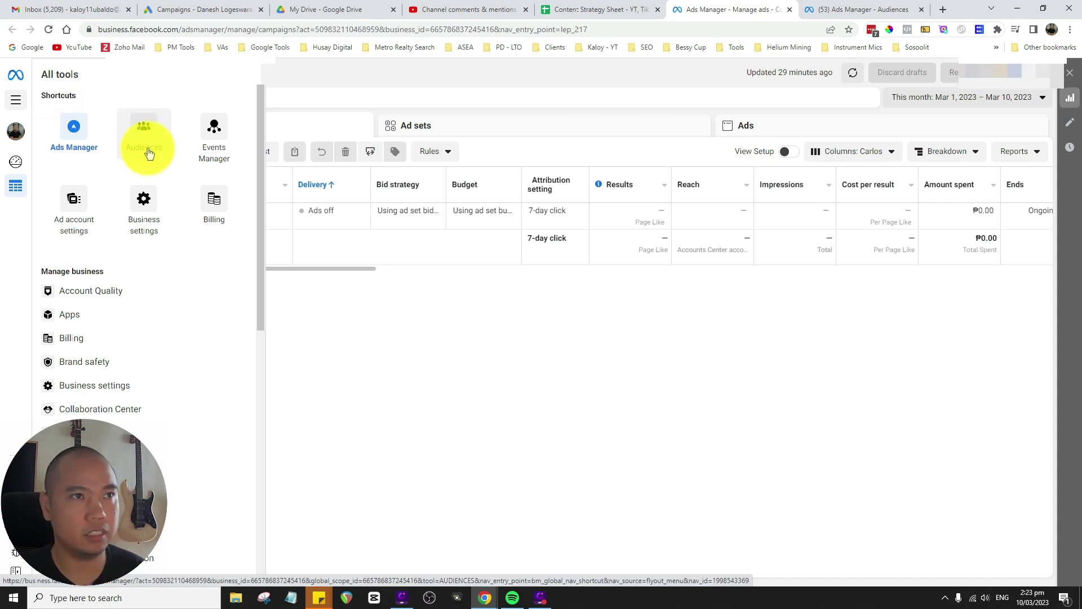
click(869, 8)
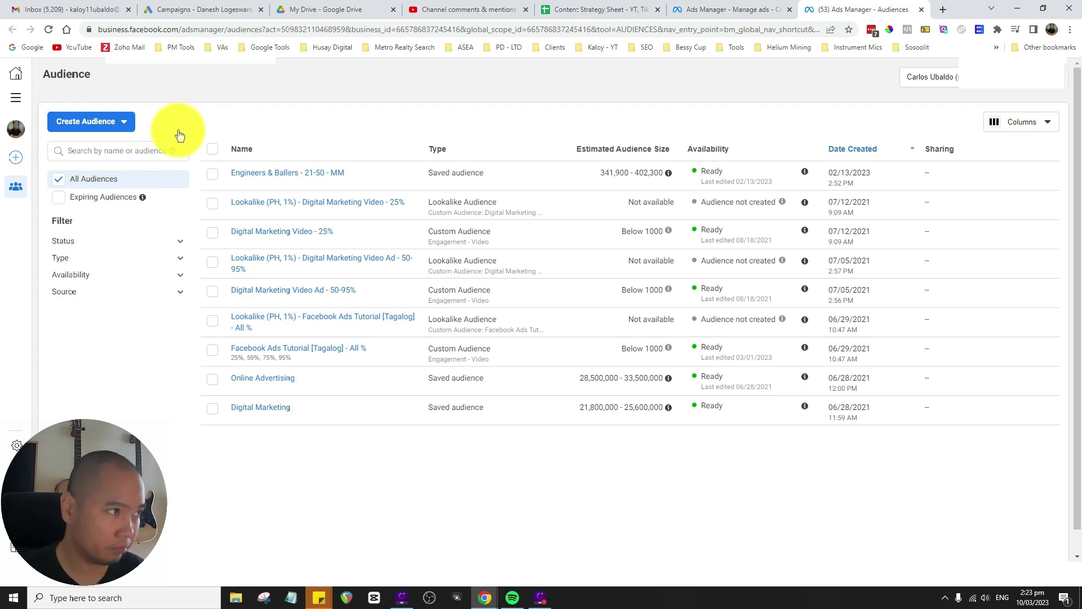
click(130, 122)
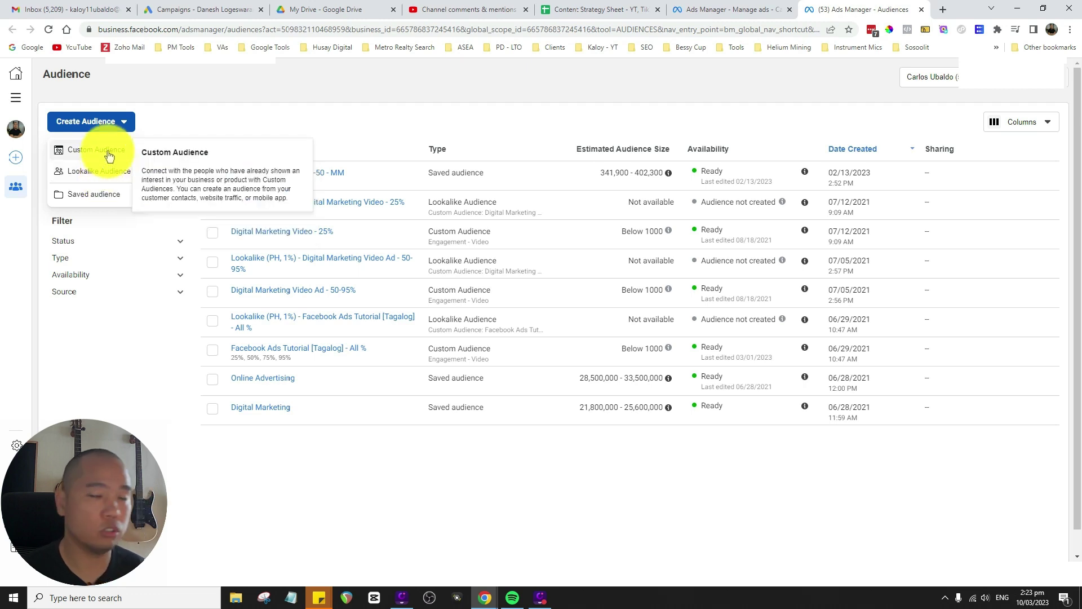
click(102, 196)
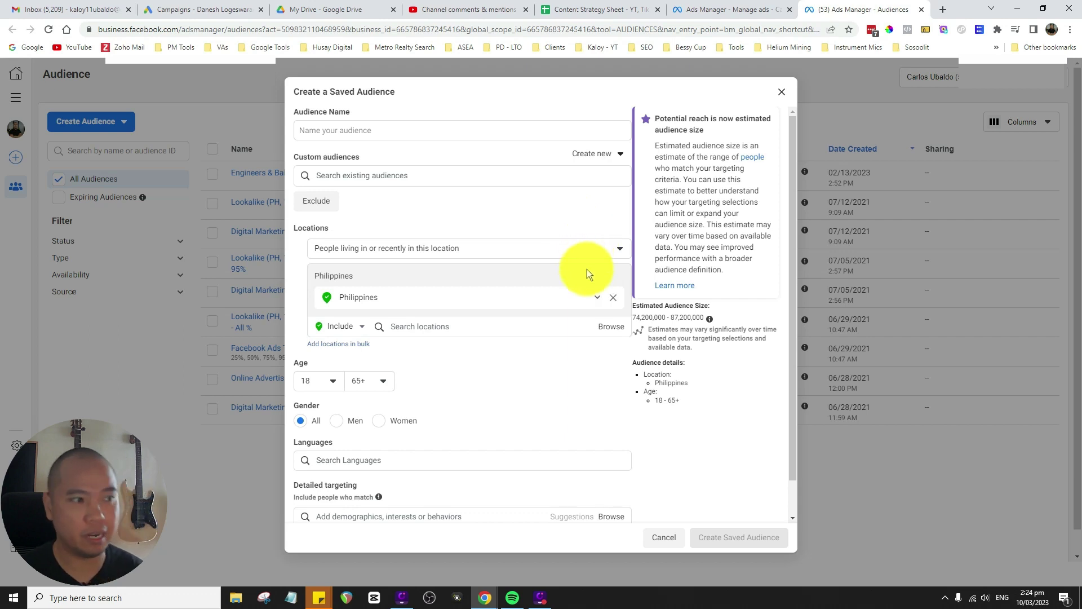
Step: Review the fields of the saved audience form, from the audience name to detailed targeting
scroll(585, 310, down, 2)
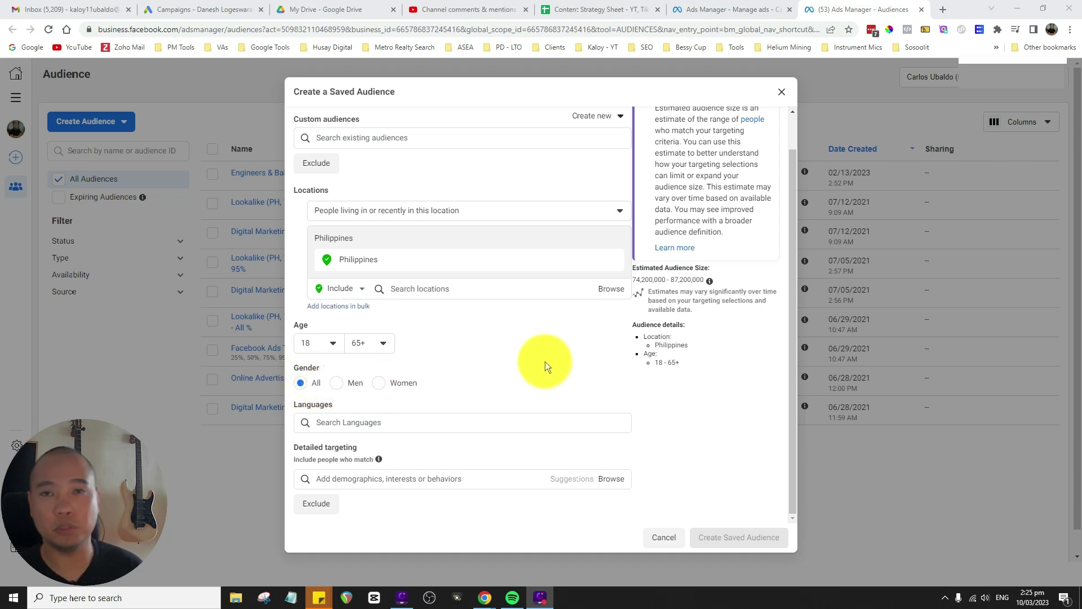
scroll(588, 364, up, 1)
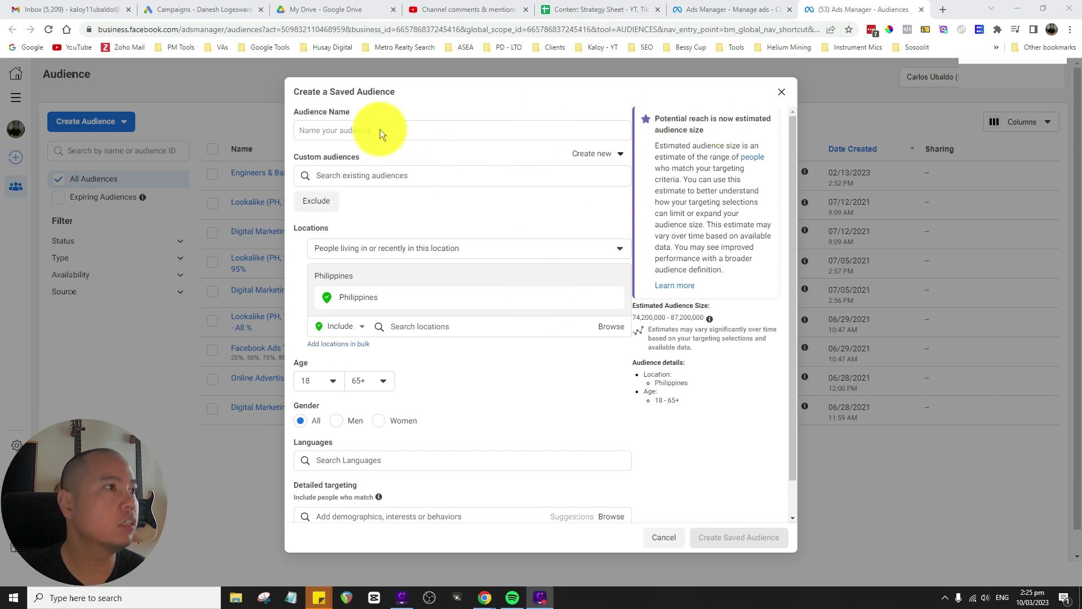
click(410, 129)
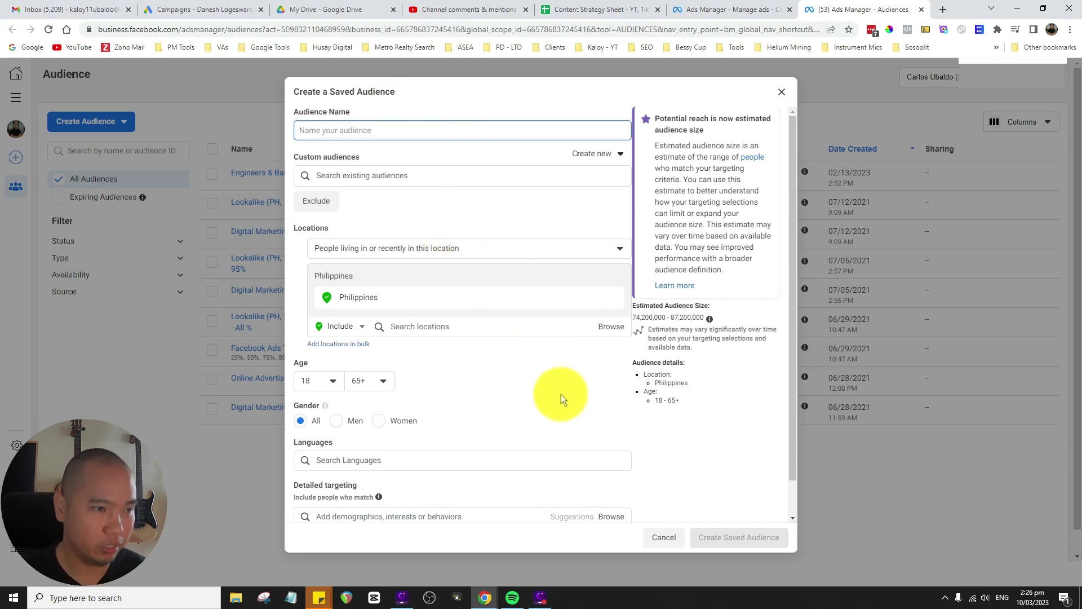
scroll(569, 383, down, 1)
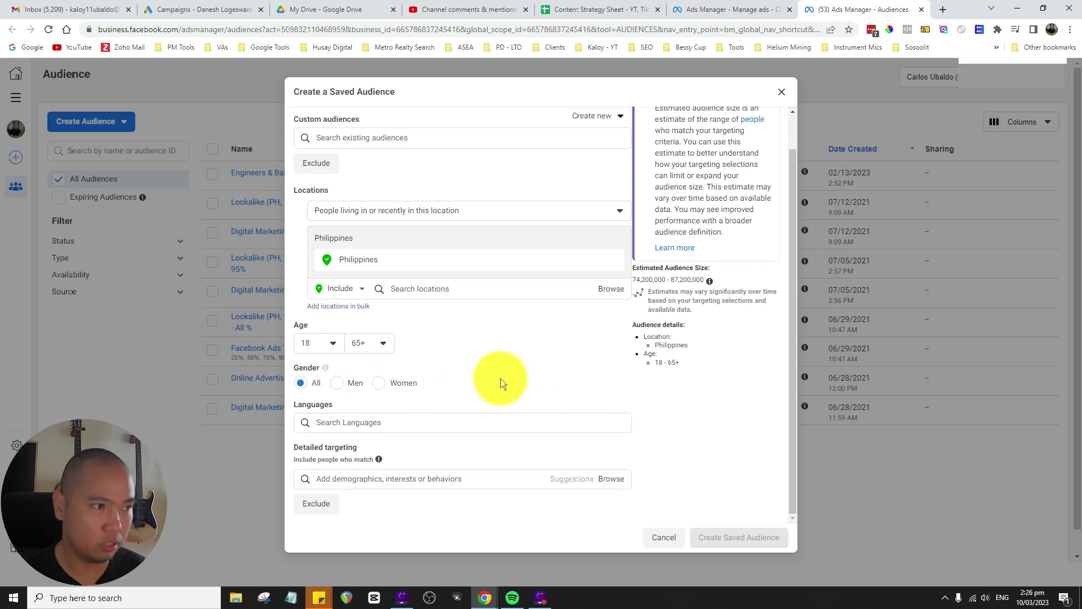
scroll(590, 389, up, 1)
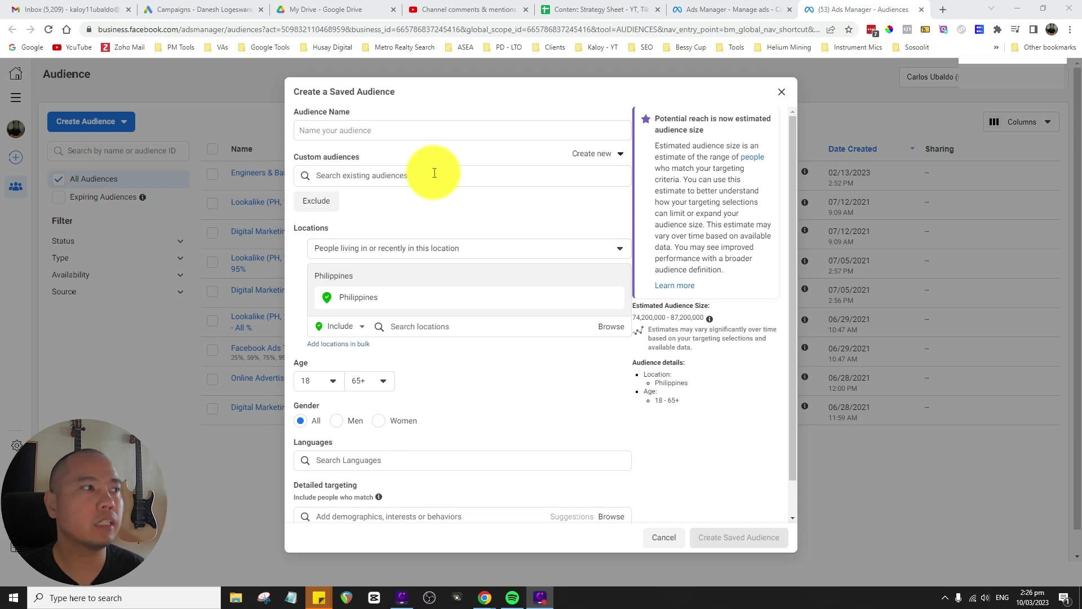
Step: Open a second Audiences page to view the audience types that can be created, and return to the saved audience form
click(727, 10)
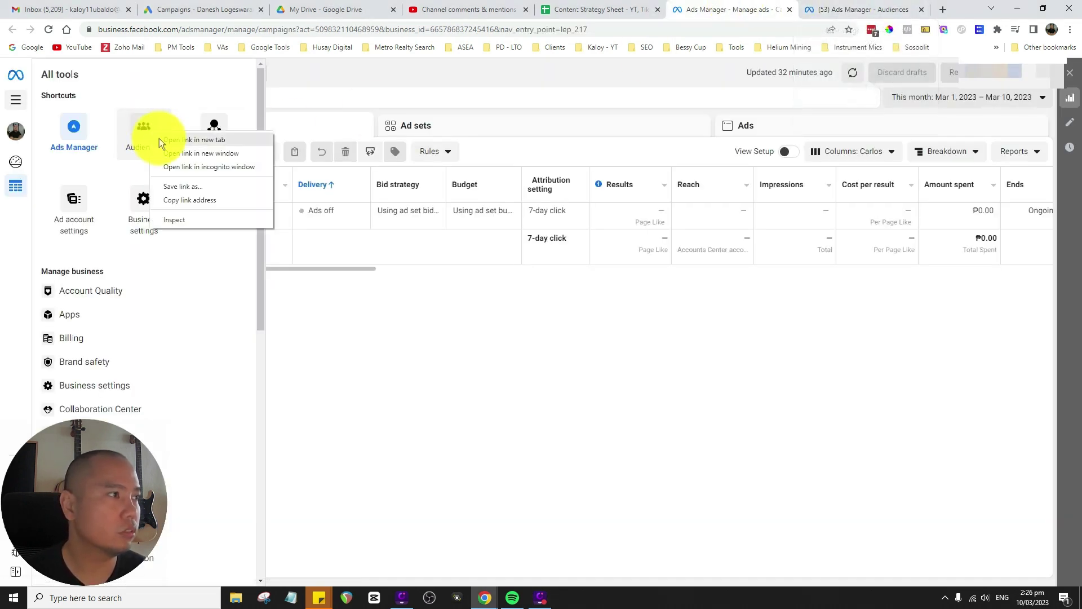
ctrl+click(158, 137)
click(769, 5)
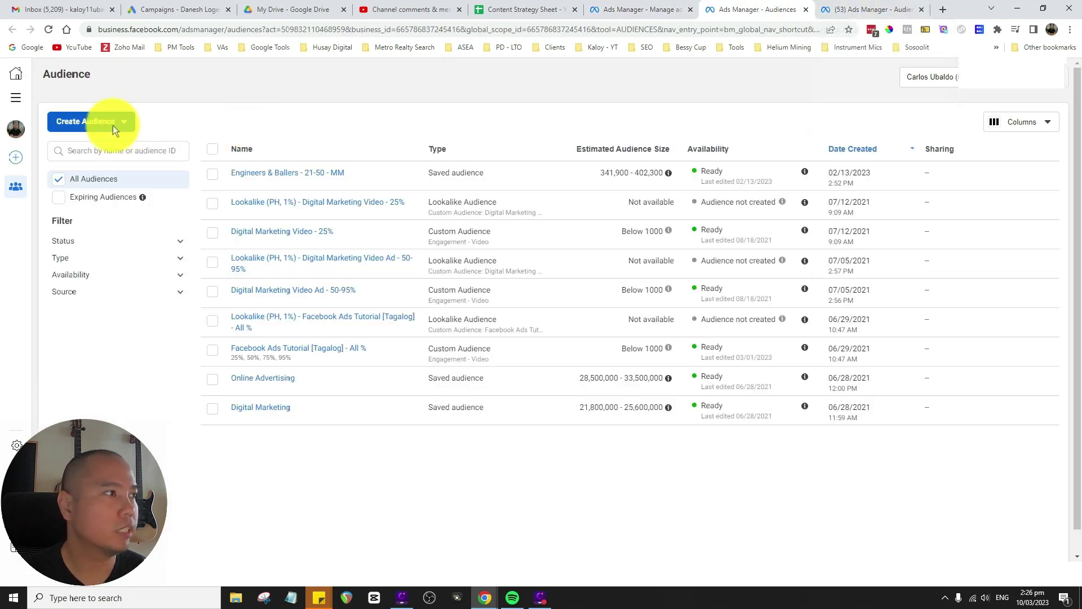
click(127, 123)
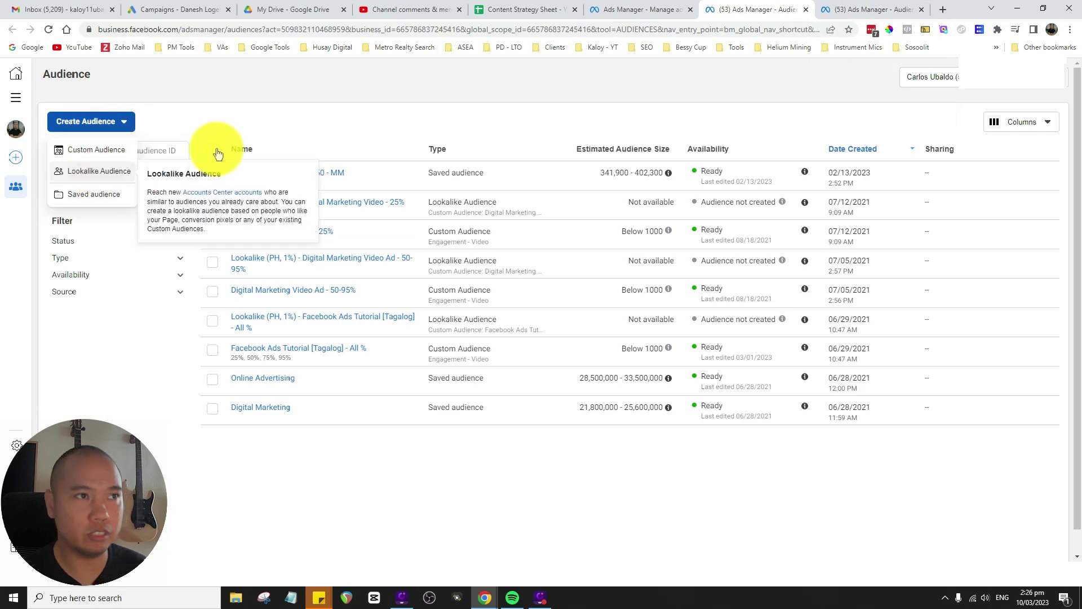
click(871, 9)
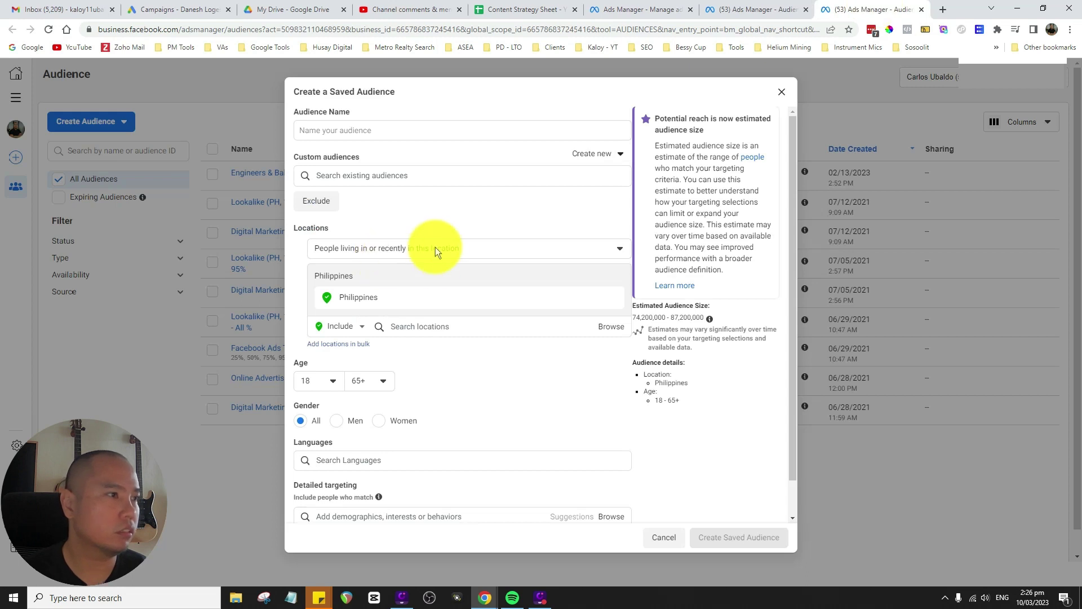
Step: Browse the existing lookalike and custom audiences that can be included in the saved audience
click(446, 175)
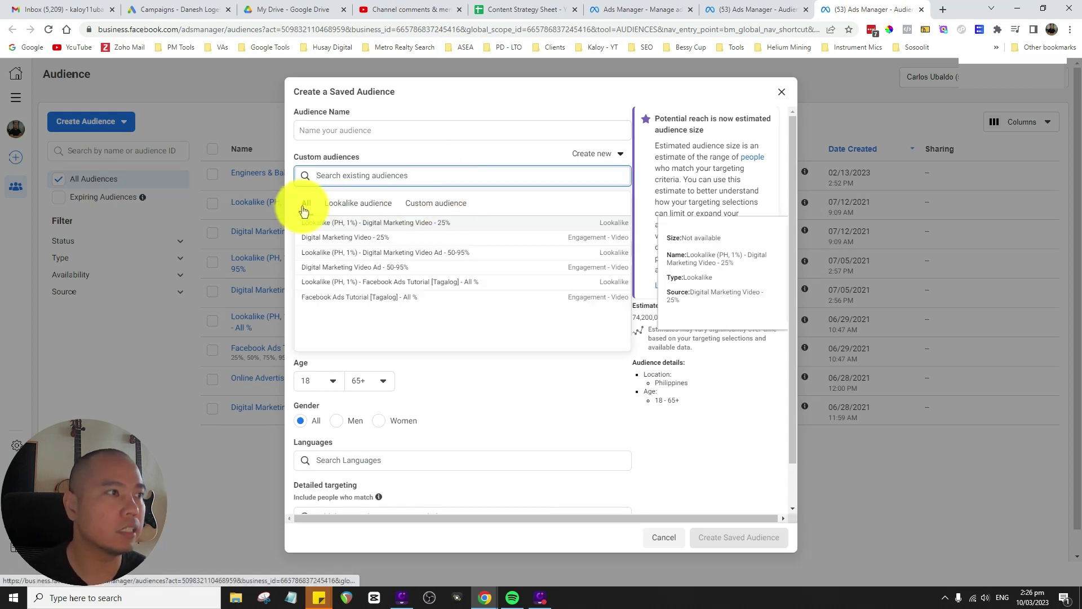
click(358, 203)
click(426, 204)
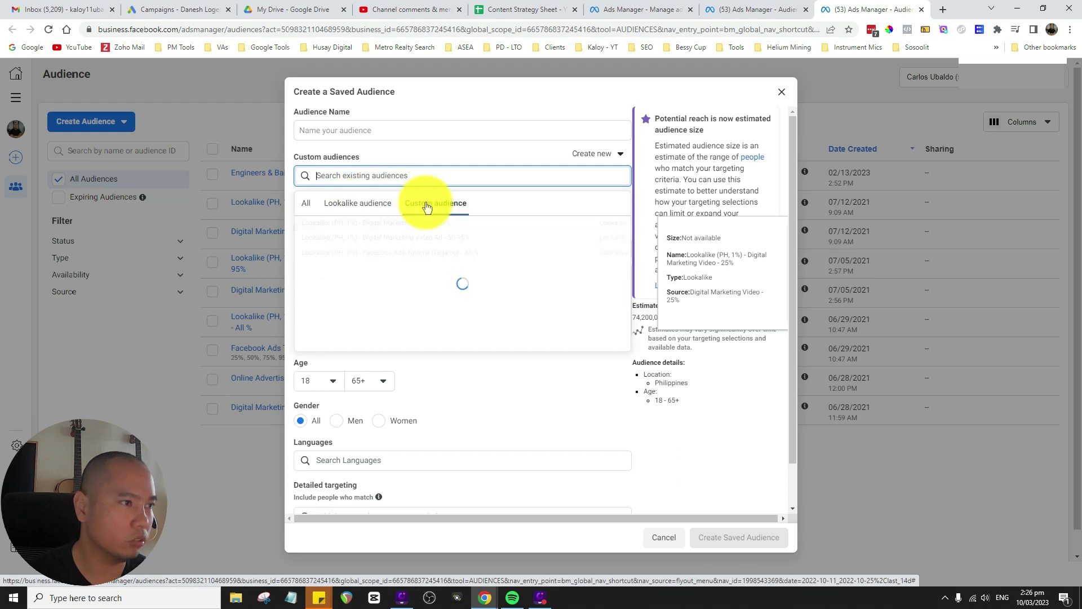
click(518, 99)
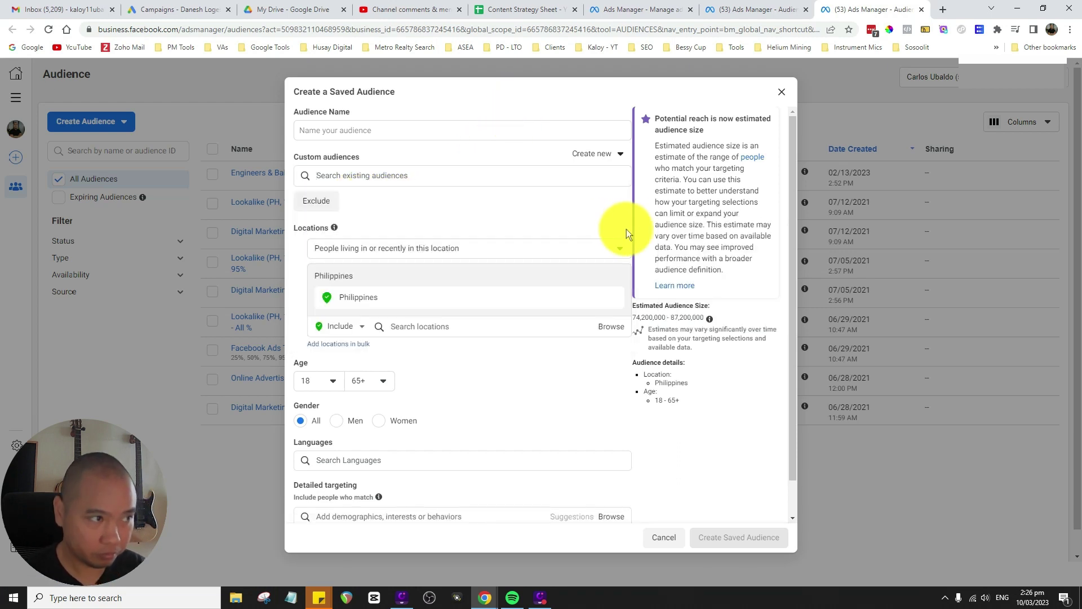
Step: Examine the location options for people living in, recently in or traveling in the selected area
scroll(465, 211, down, 1)
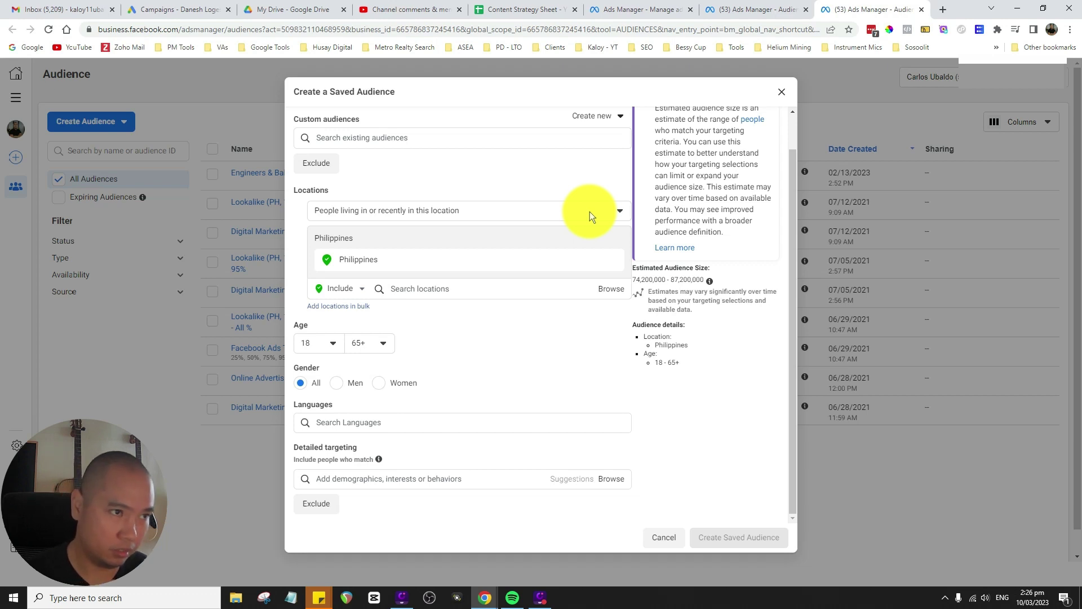
mouse_move(535, 266)
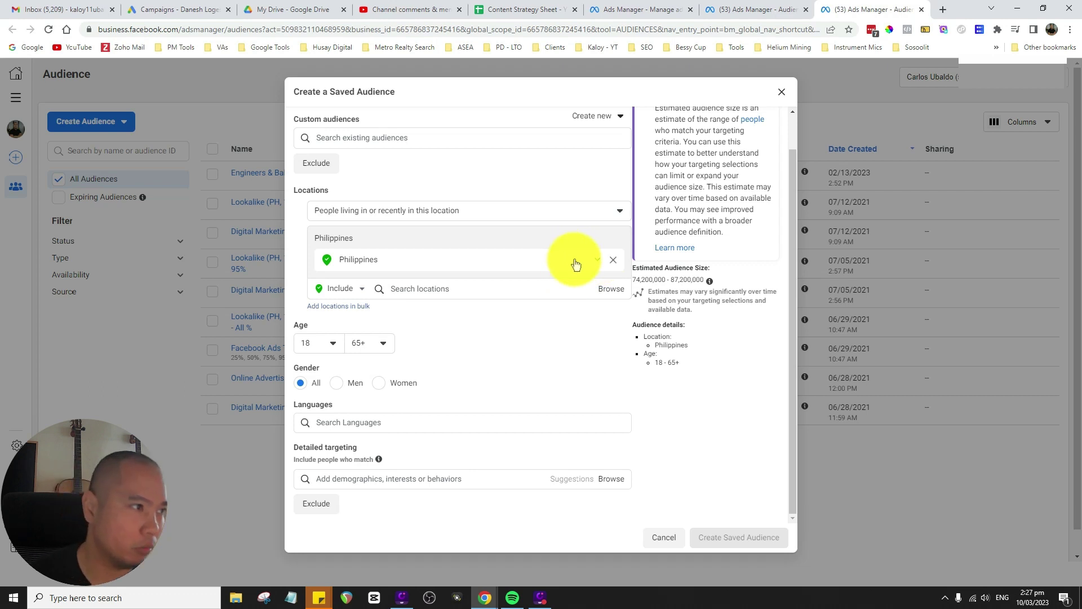
click(608, 213)
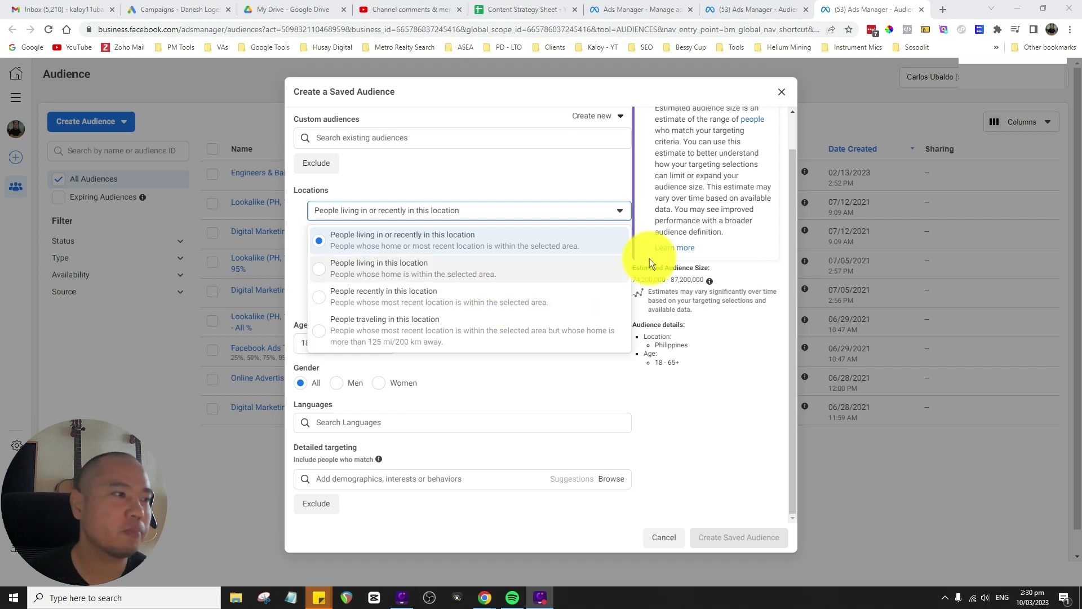
click(753, 397)
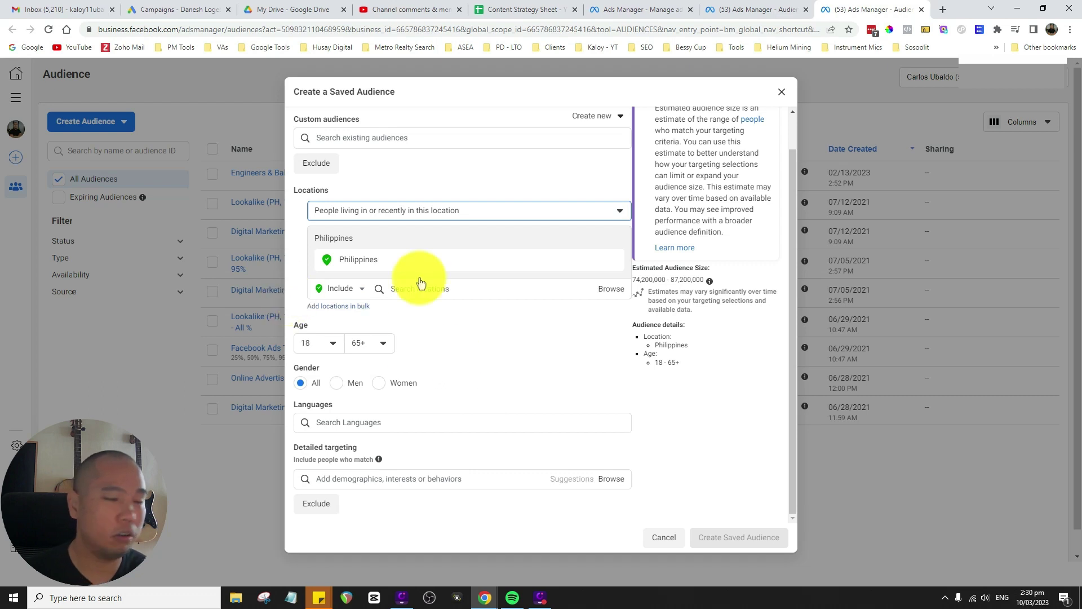
Step: Replace the Philippines as the included location with Marikina City, Metro Manila
click(494, 289)
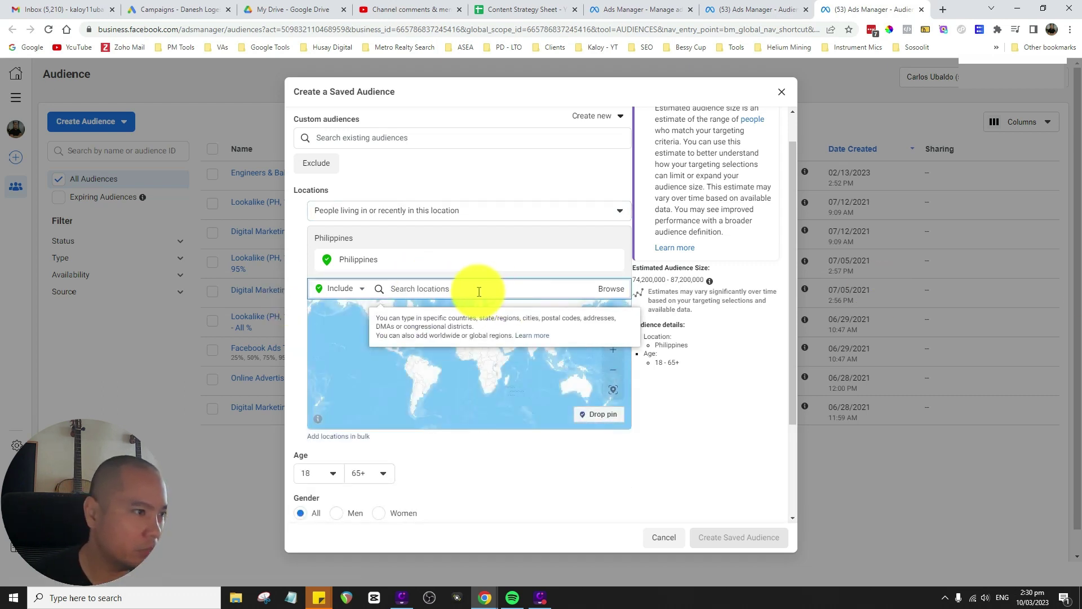
click(428, 258)
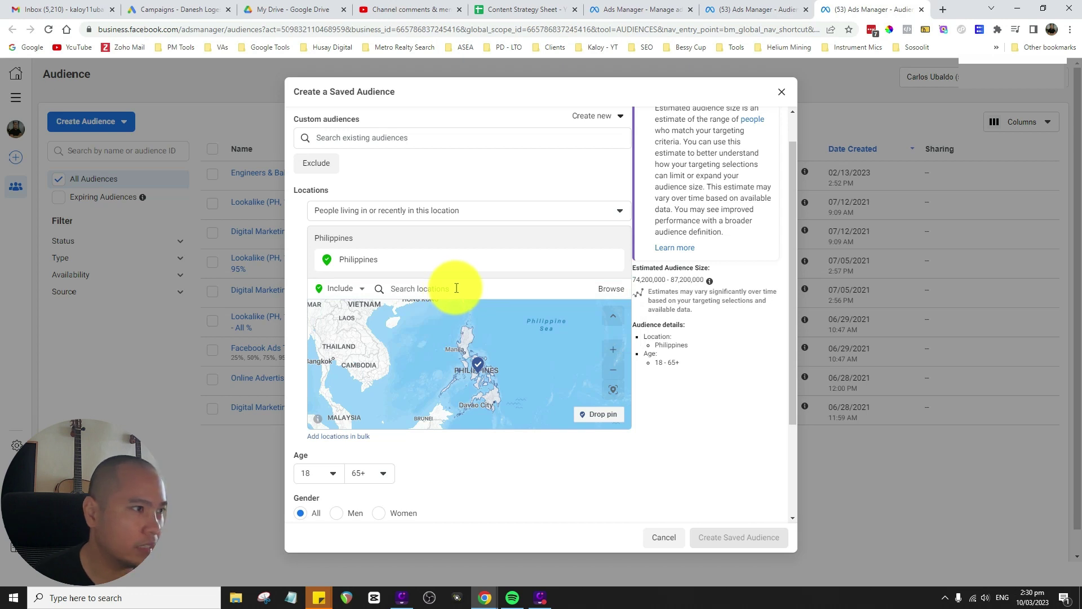
click(612, 259)
click(442, 236)
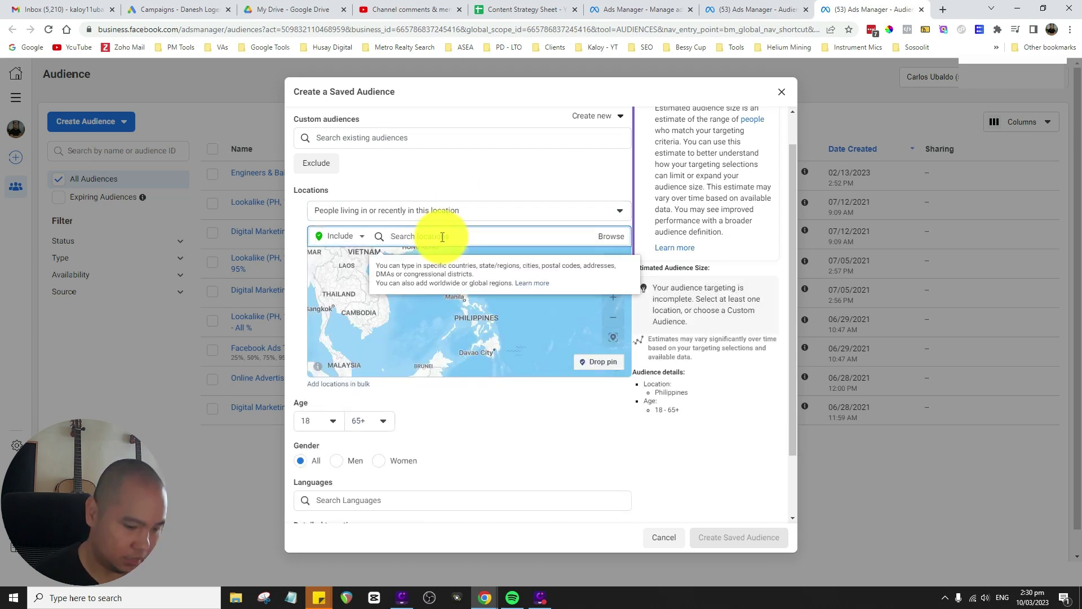
text(marikina)
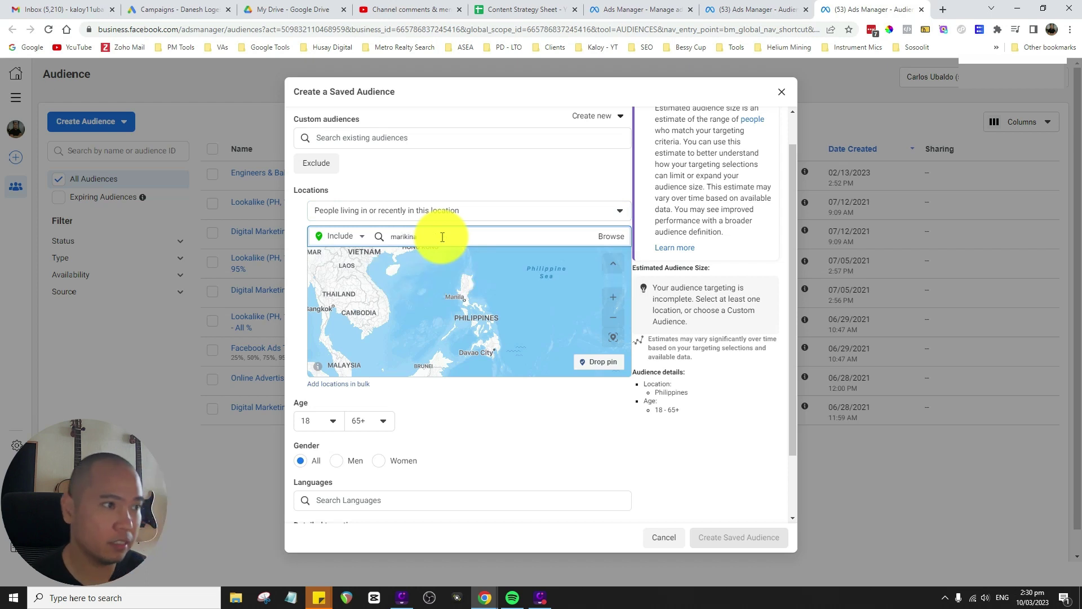
click(439, 260)
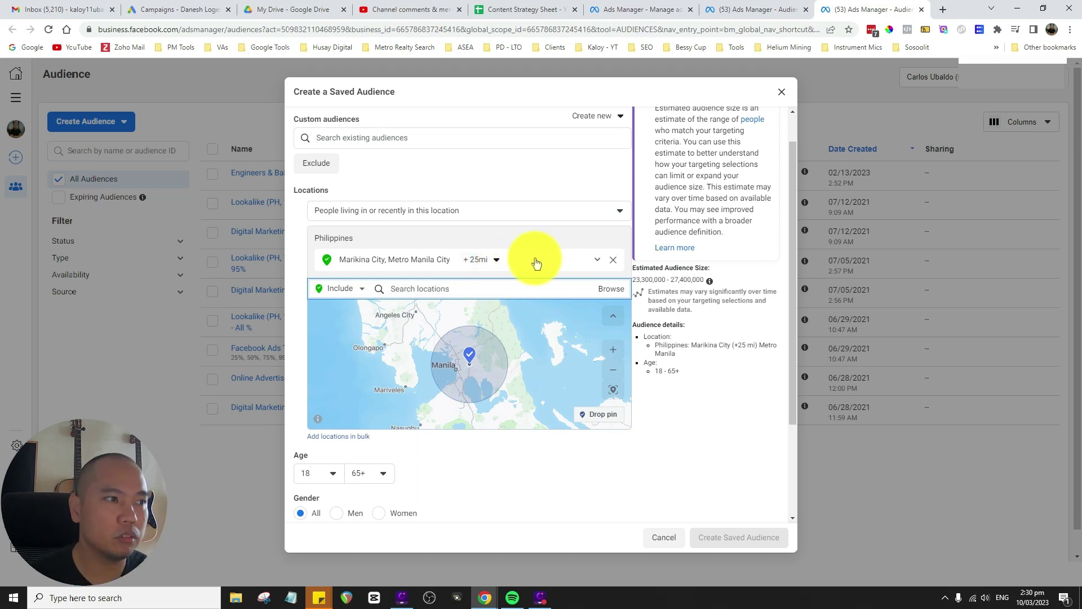
Step: Set the targeting radius around Marikina City to 10 mi
click(496, 260)
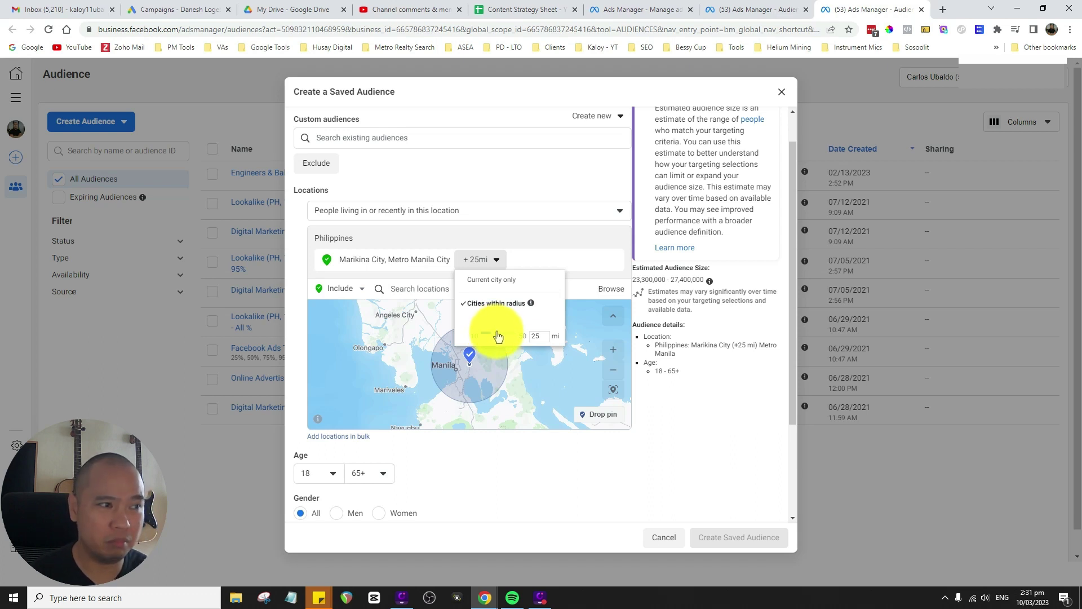
drag(497, 337, 476, 332)
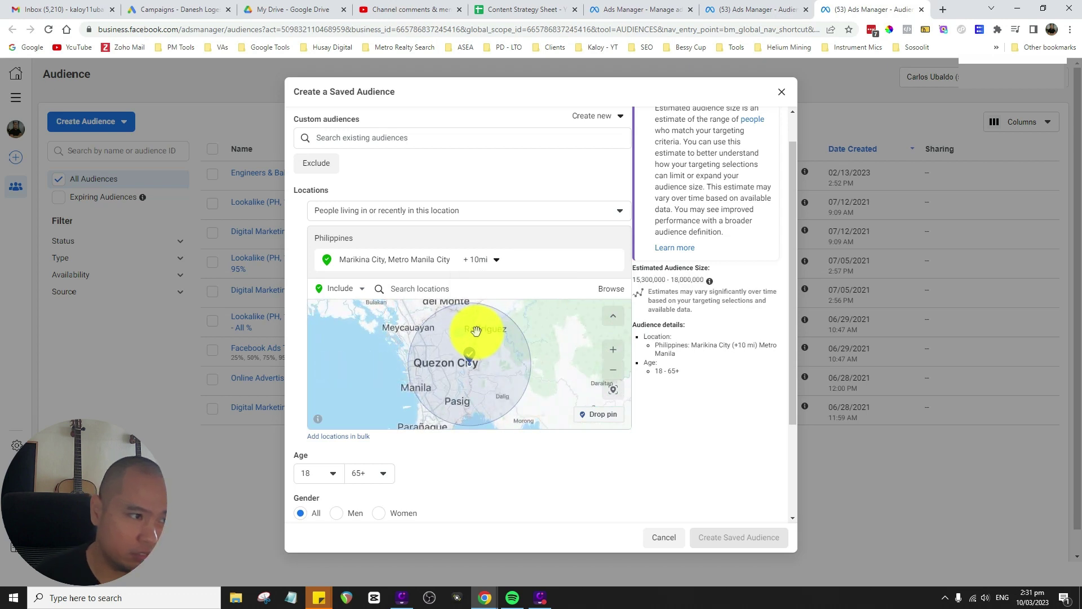
click(498, 261)
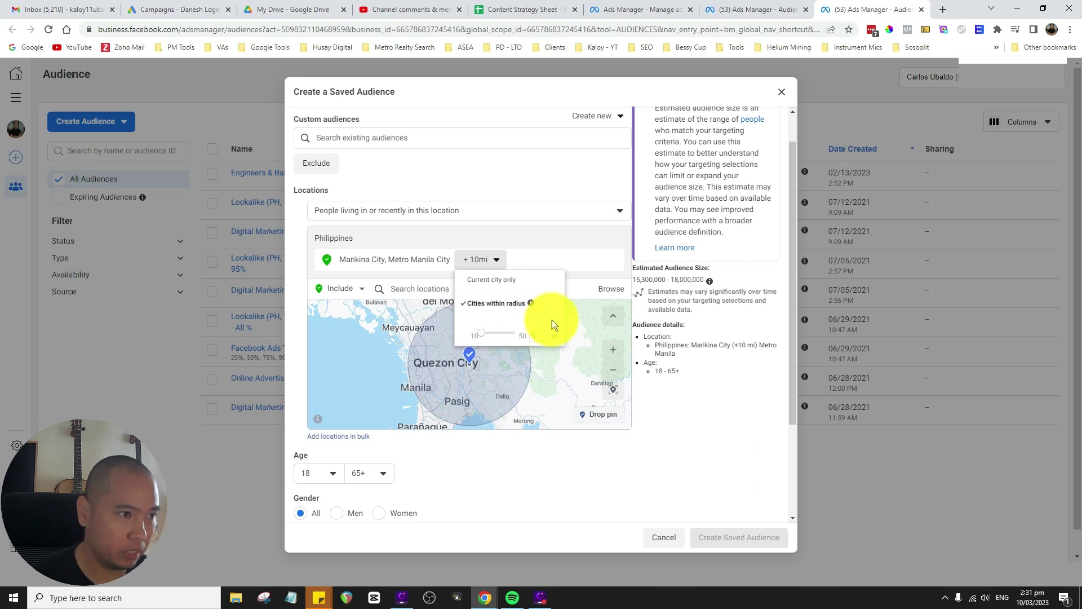
click(711, 432)
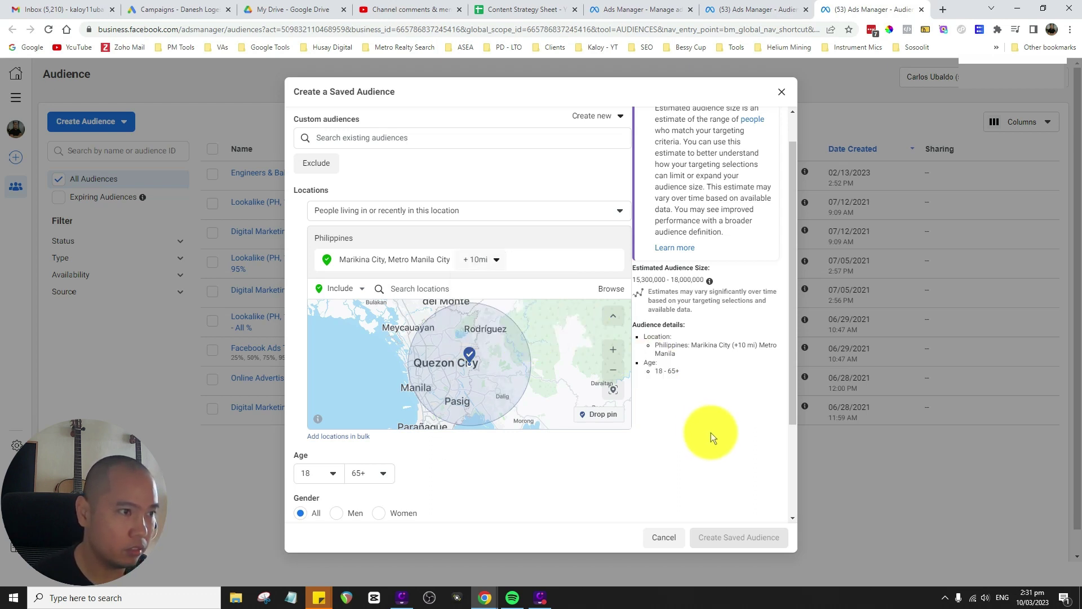
click(498, 262)
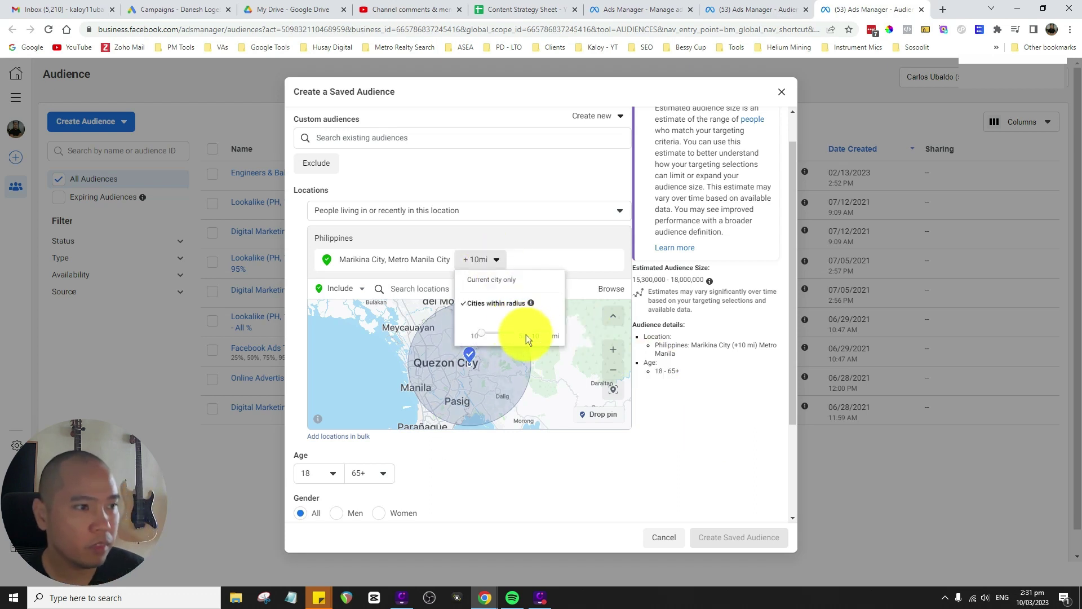
click(674, 390)
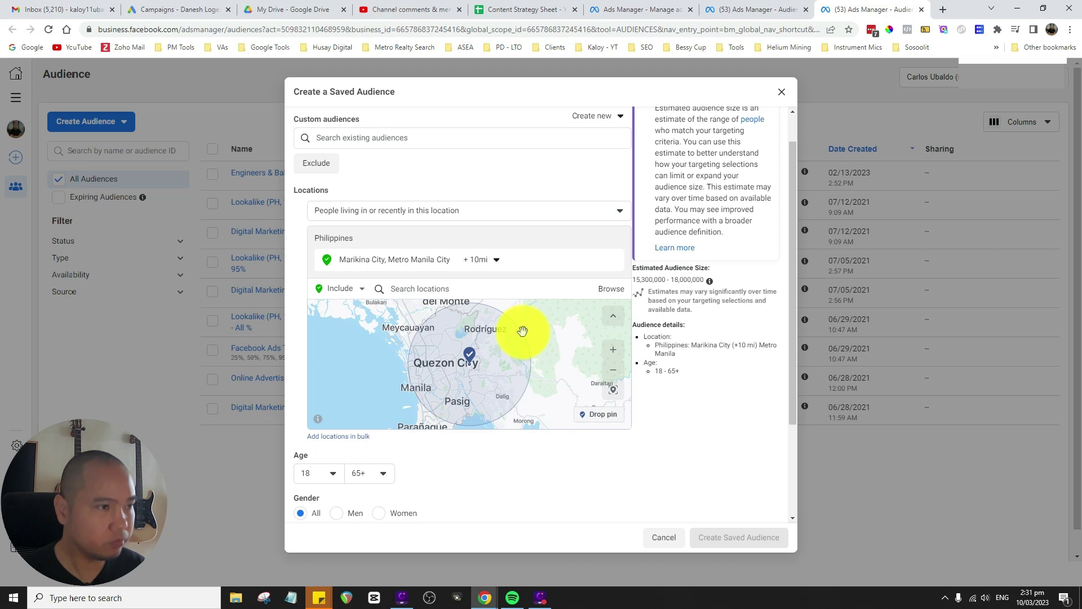
click(496, 259)
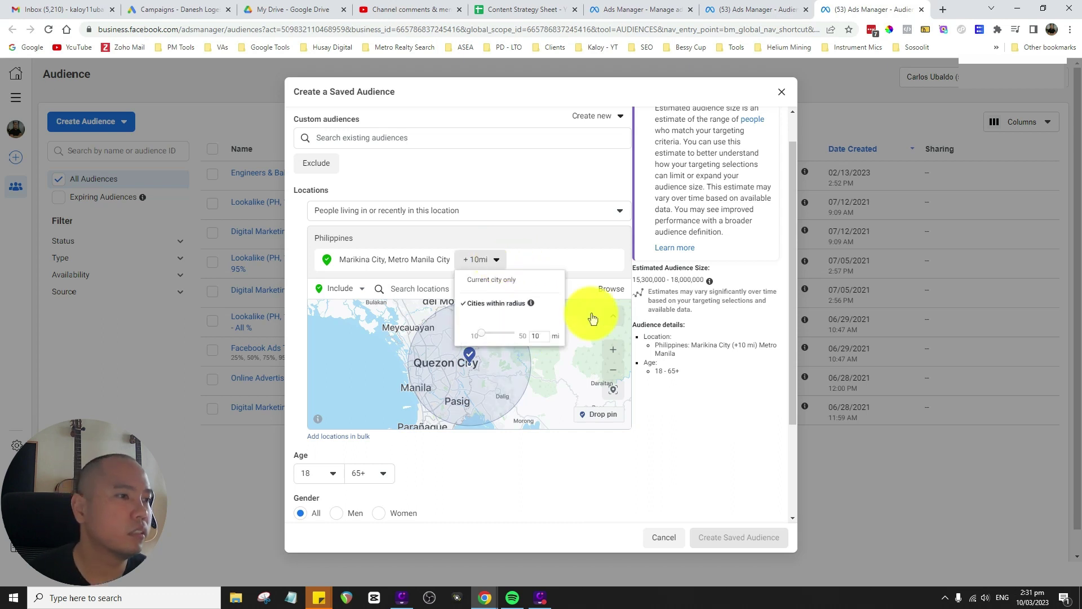
click(716, 420)
scroll(424, 395, down, 2)
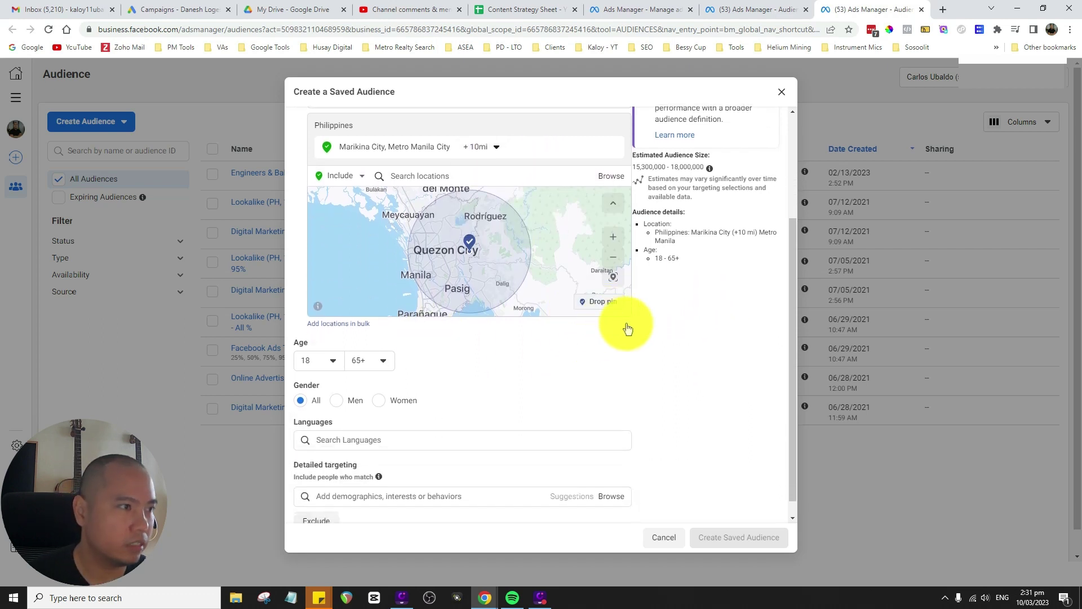
scroll(590, 319, down, 1)
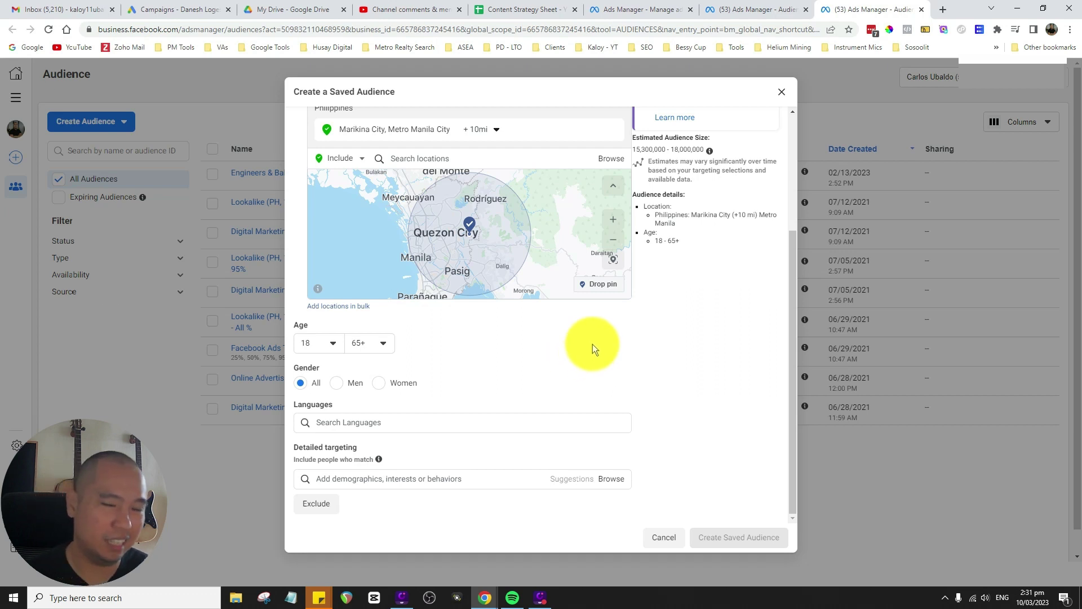
Step: Set the audience's age range to 30–45 and its gender to Men
click(332, 343)
scroll(380, 415, down, 4)
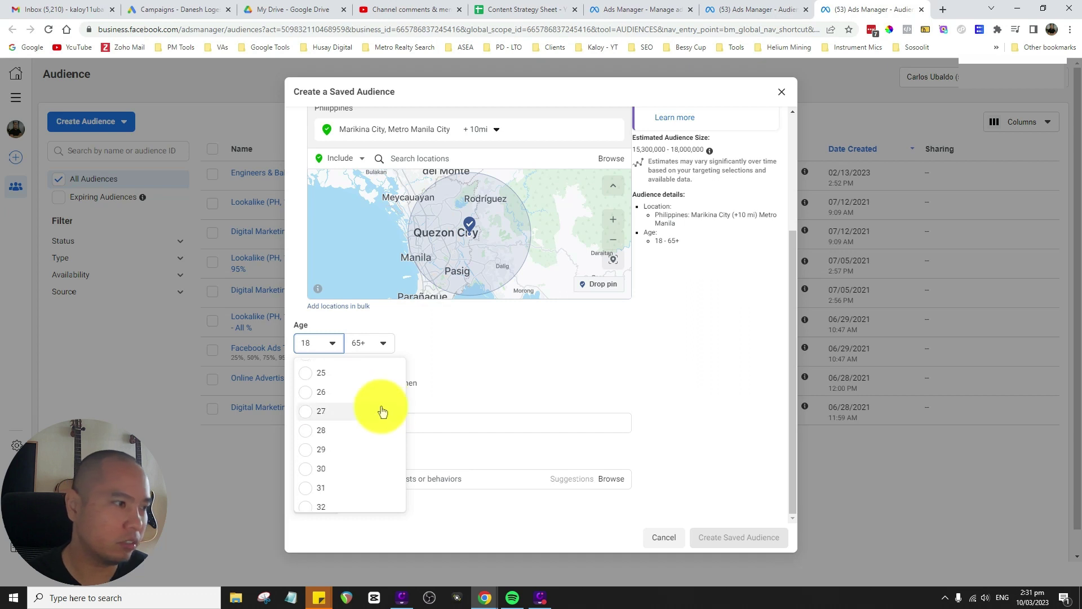
click(324, 412)
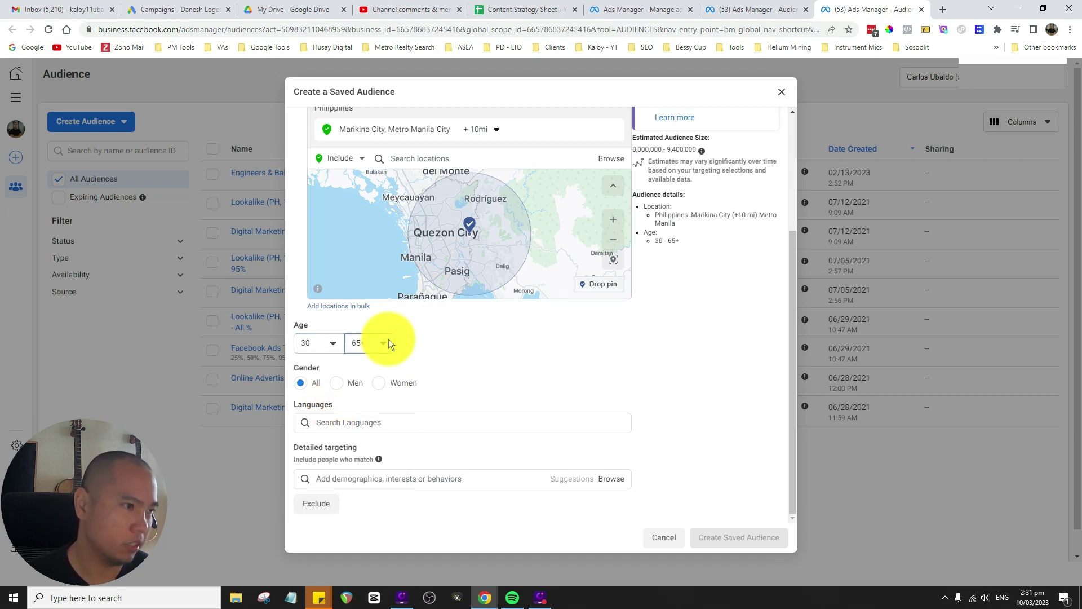
click(388, 341)
scroll(428, 396, up, 4)
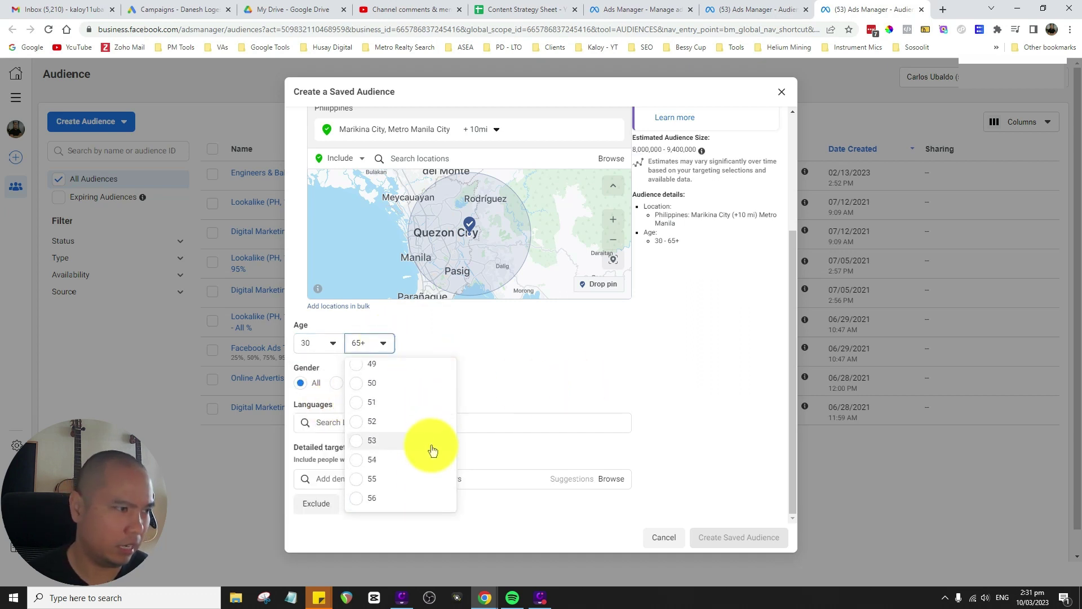
scroll(425, 450, up, 2)
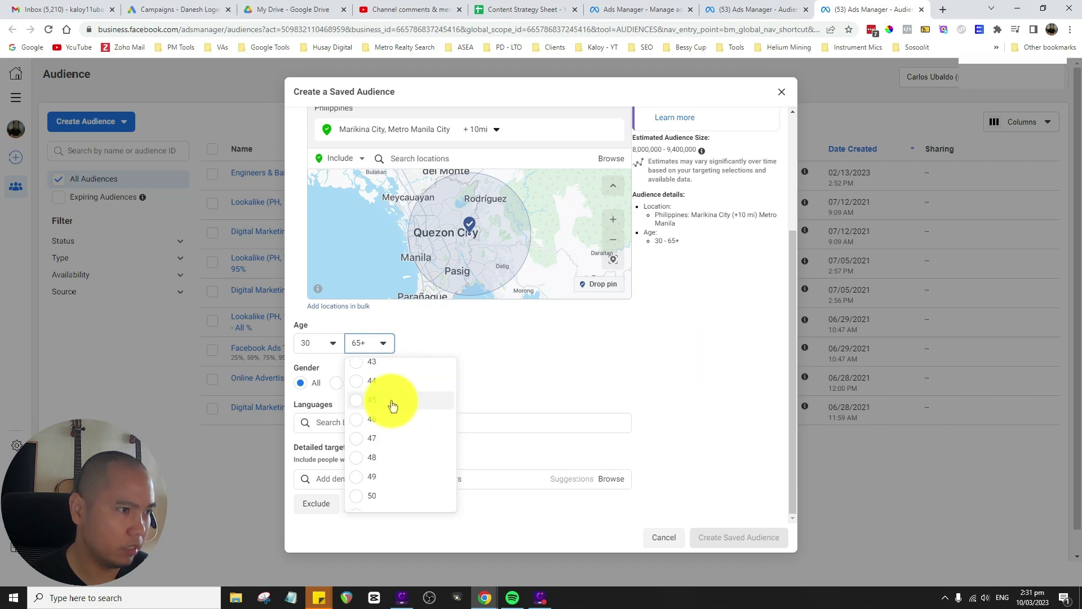
click(391, 403)
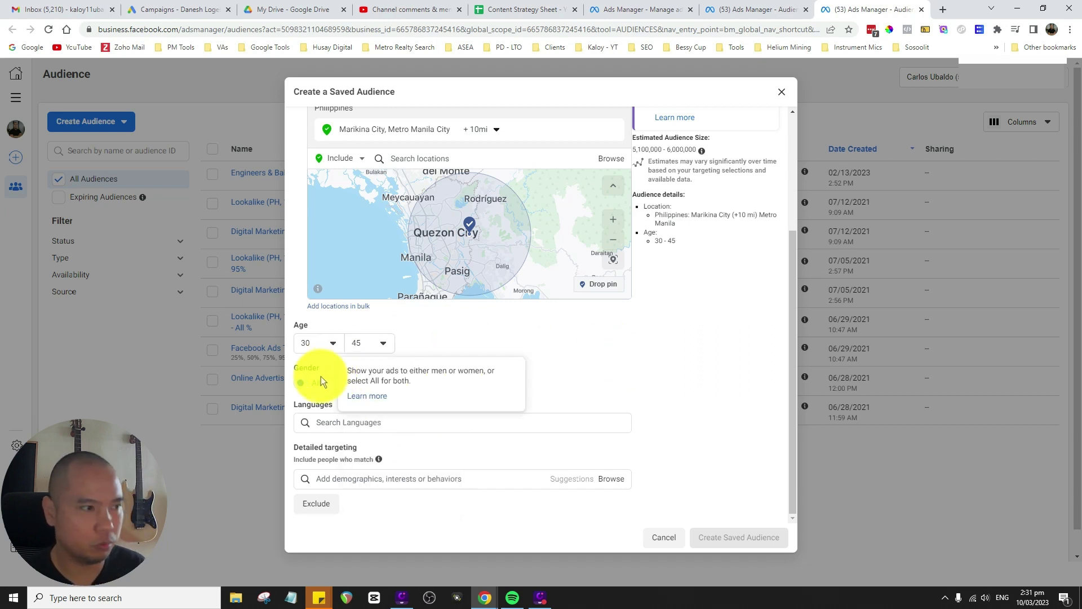
triple_click(337, 383)
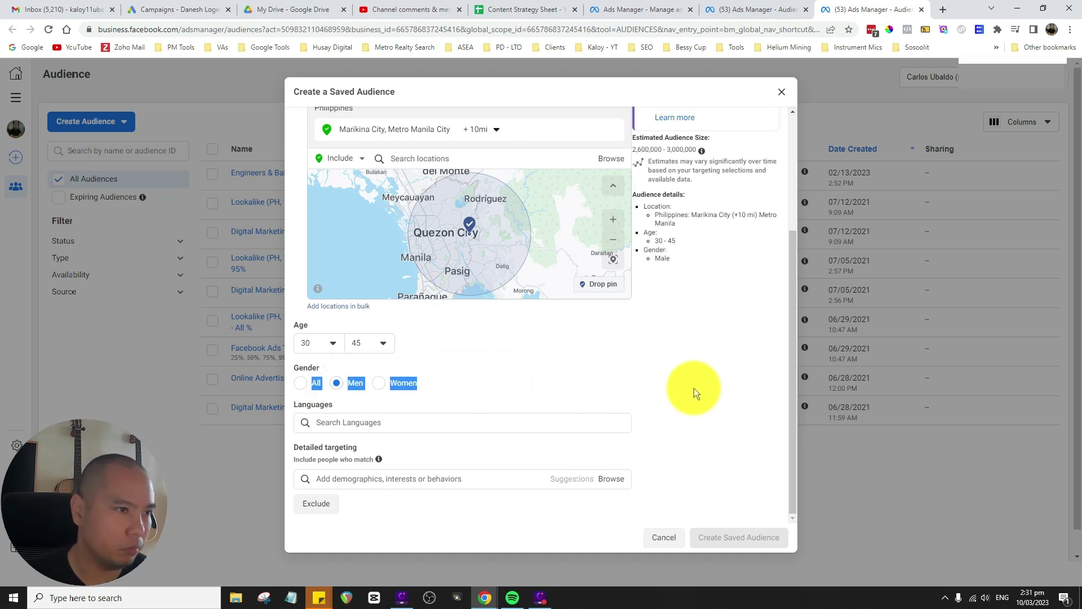
click(475, 381)
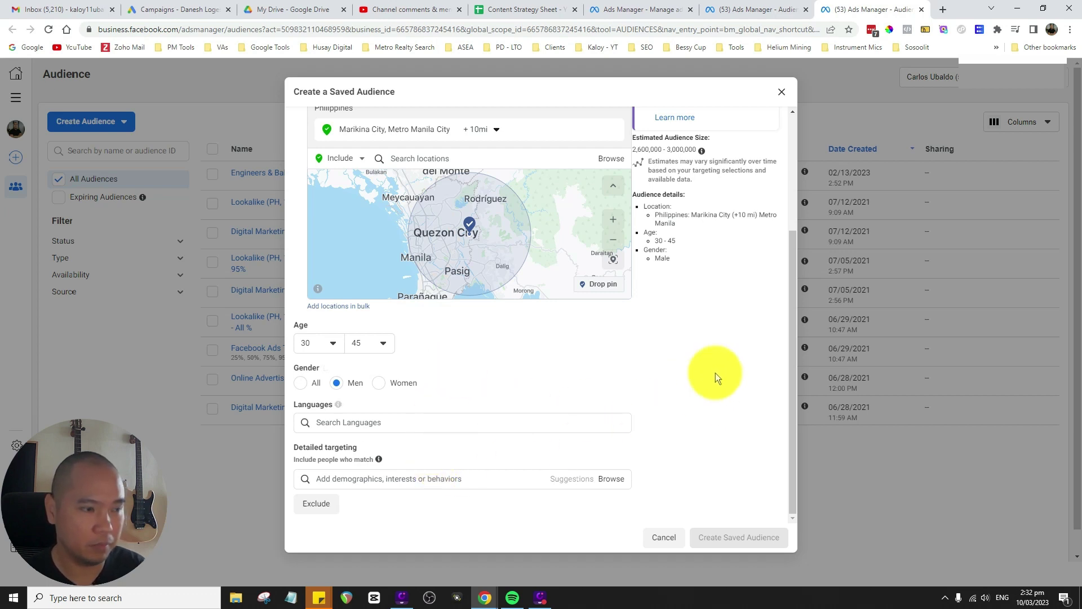
Step: Search the audience languages for Korean and clear the search without adding a language
click(403, 420)
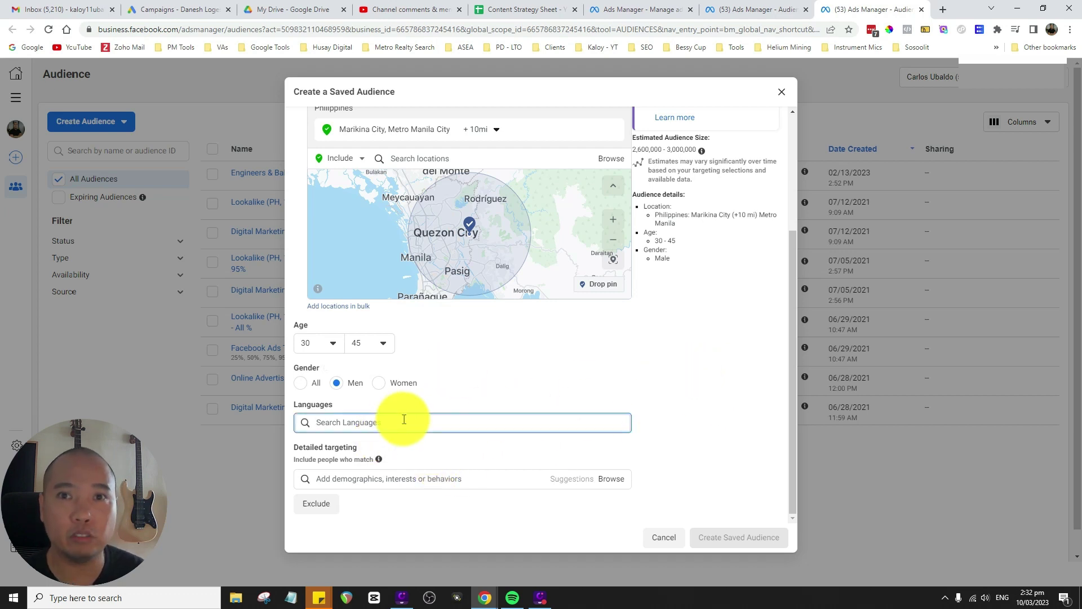
text(korean)
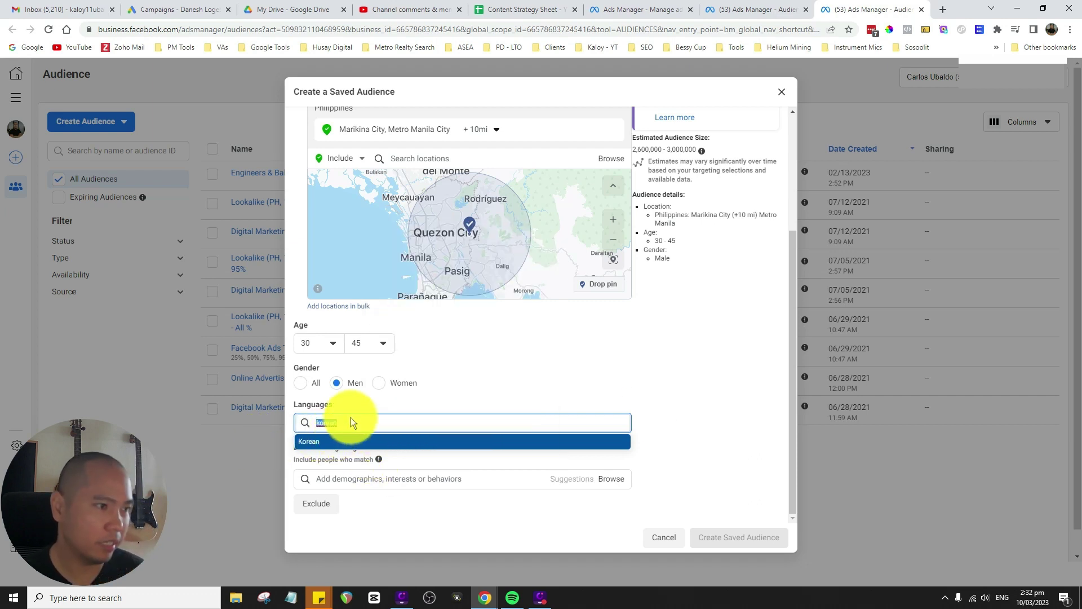
key(BackSpace)
click(728, 380)
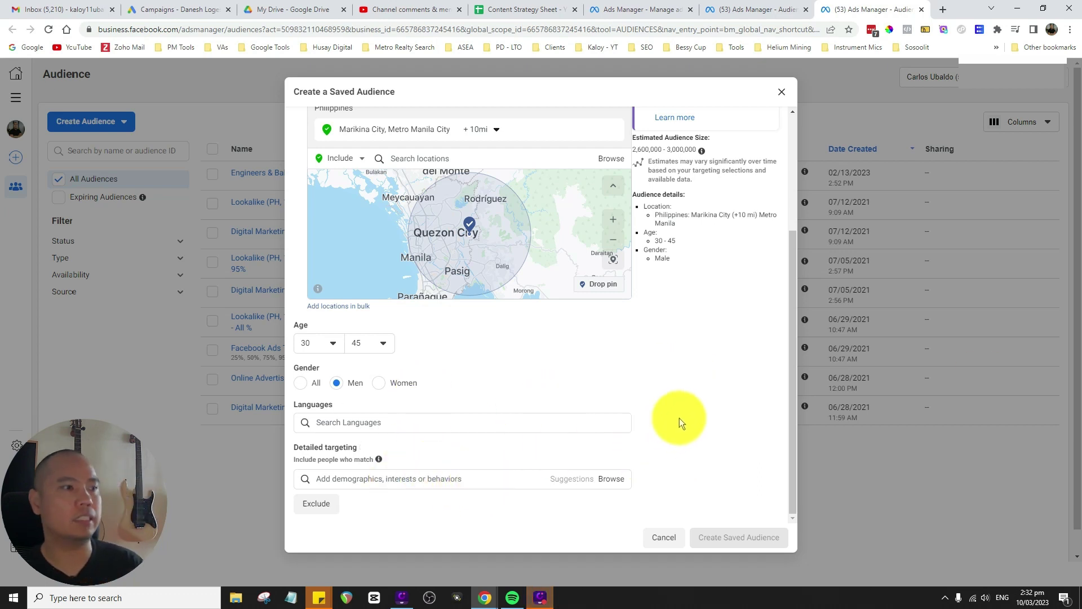
Step: Search the detailed targeting options for kpop and look through the suggested interests
click(430, 477)
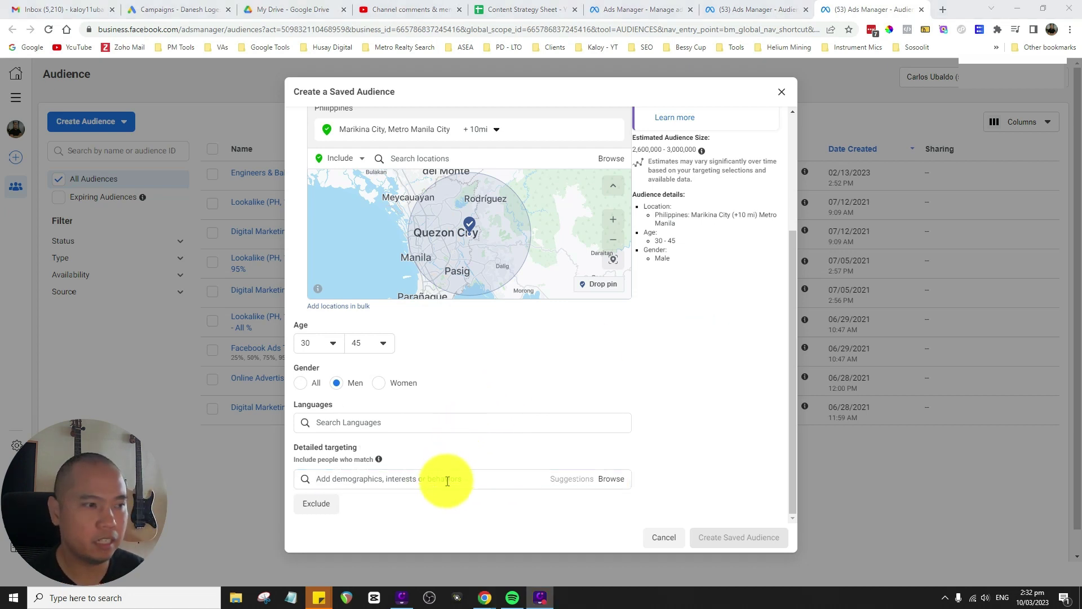
click(445, 480)
text(kpop)
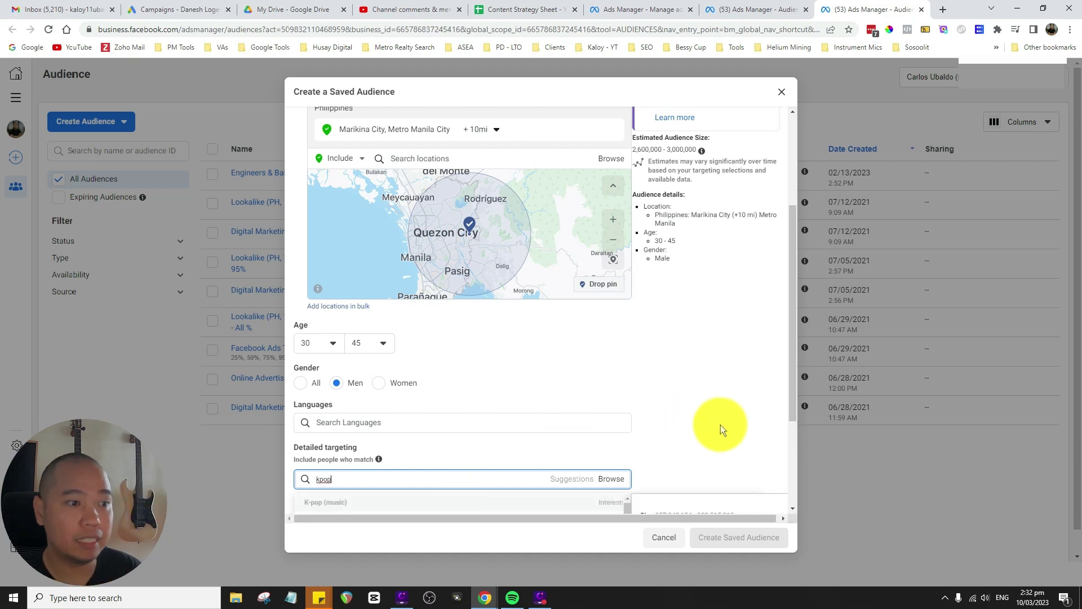
scroll(713, 421, down, 1)
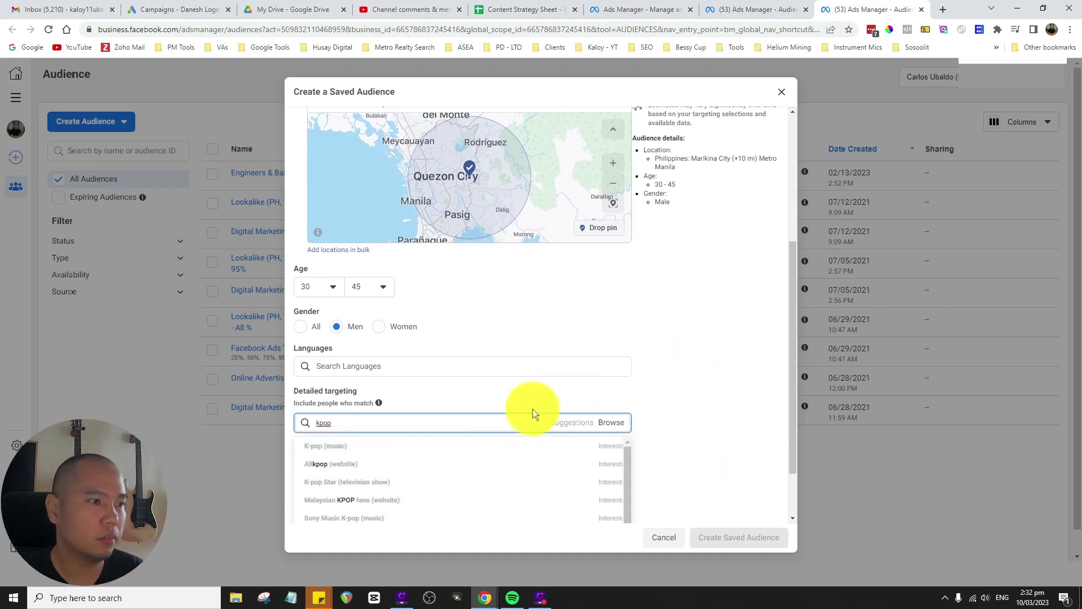
click(704, 383)
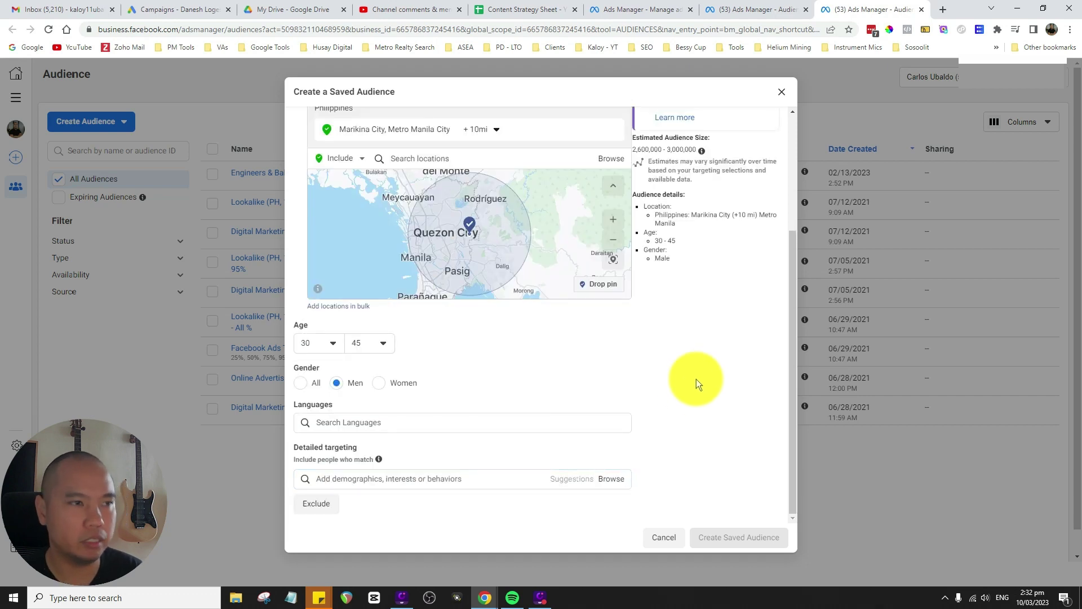
Step: Search the detailed targeting options for volleyball interests using "volleyba"
click(412, 477)
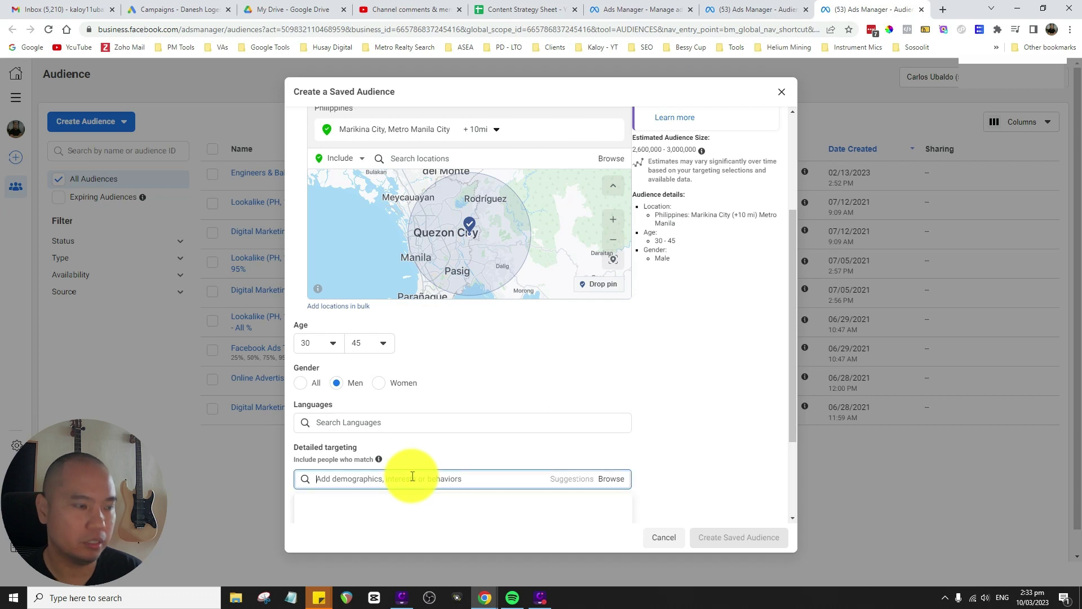
text(voll)
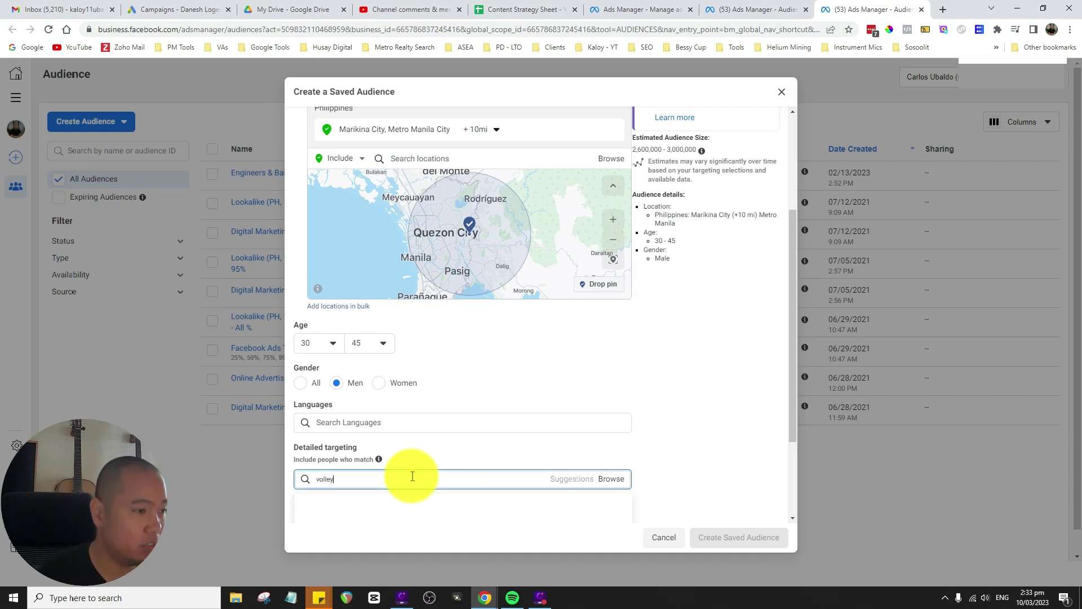
text(eyba)
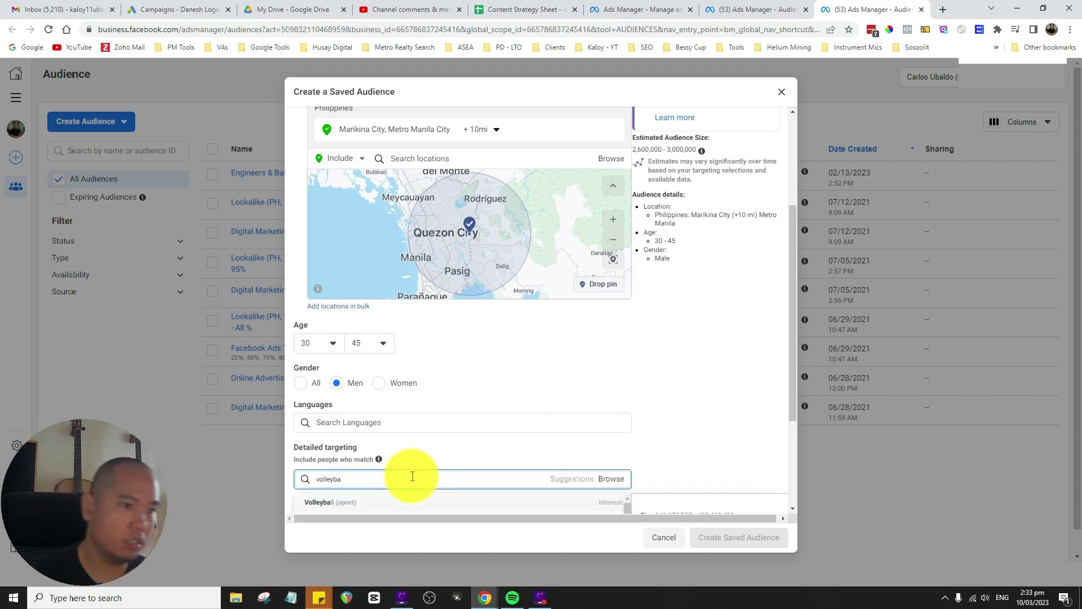
scroll(724, 410, down, 2)
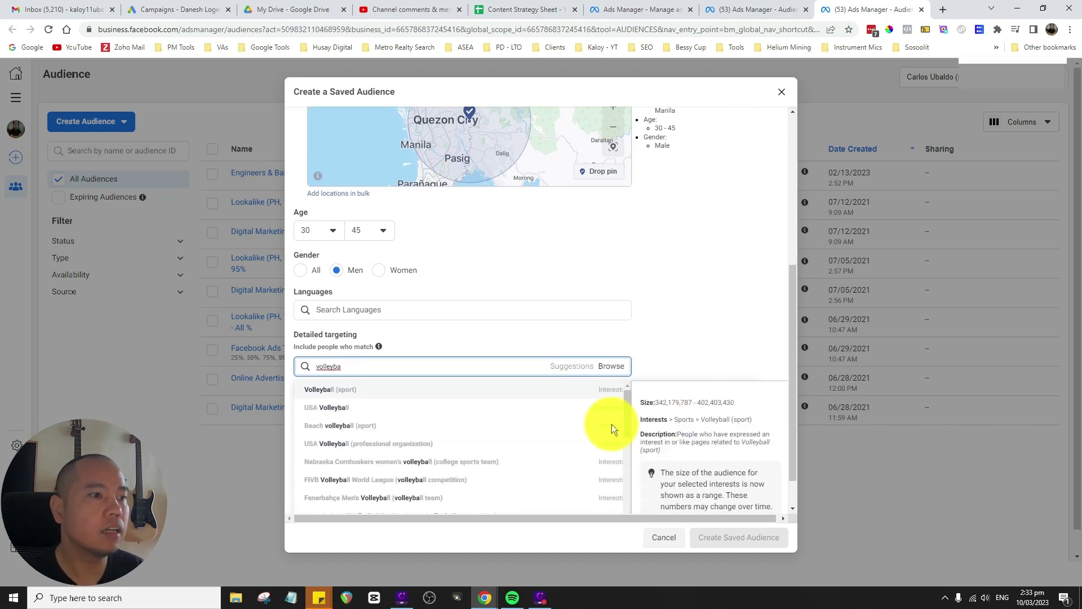
Step: Search detailed targeting for "doctor" and "medical doctor", reviewing the suggestions and closing them without adding any
double_click(382, 367)
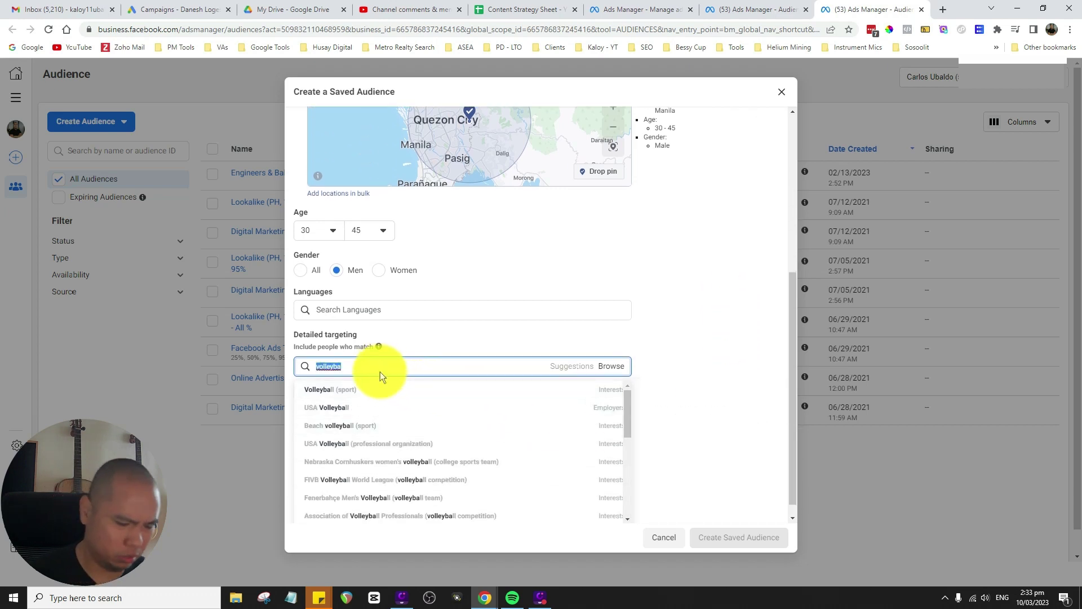
text(doc)
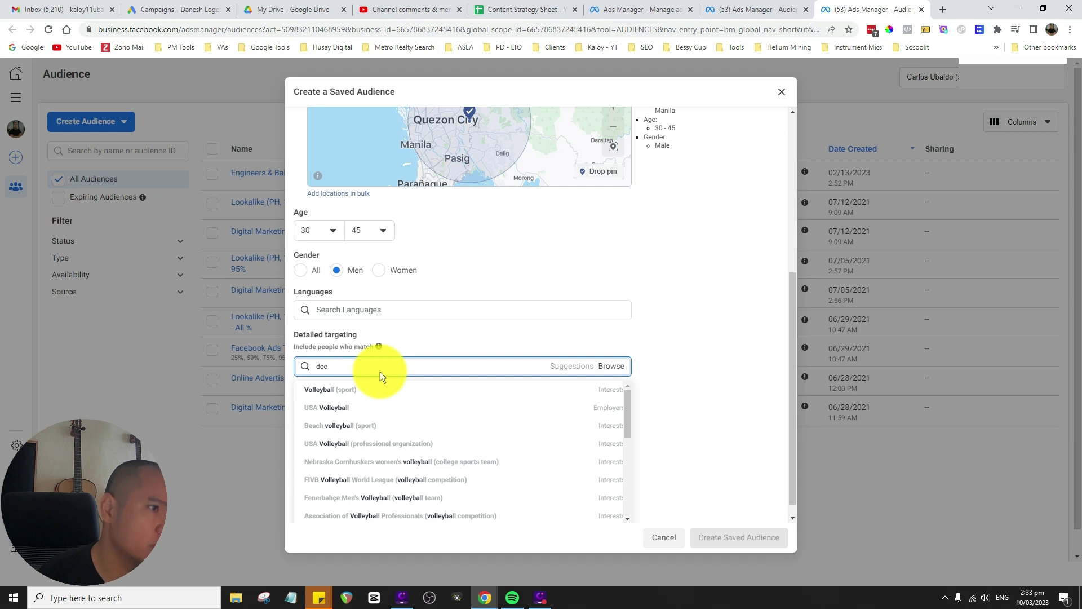
text(tor)
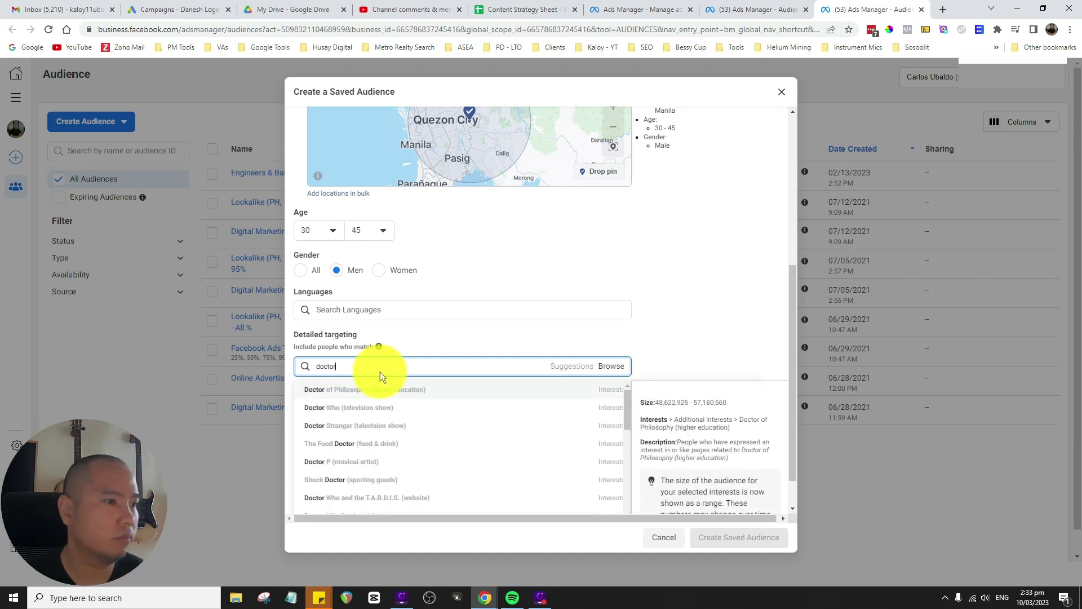
scroll(537, 462, down, 3)
scroll(537, 462, down, 5)
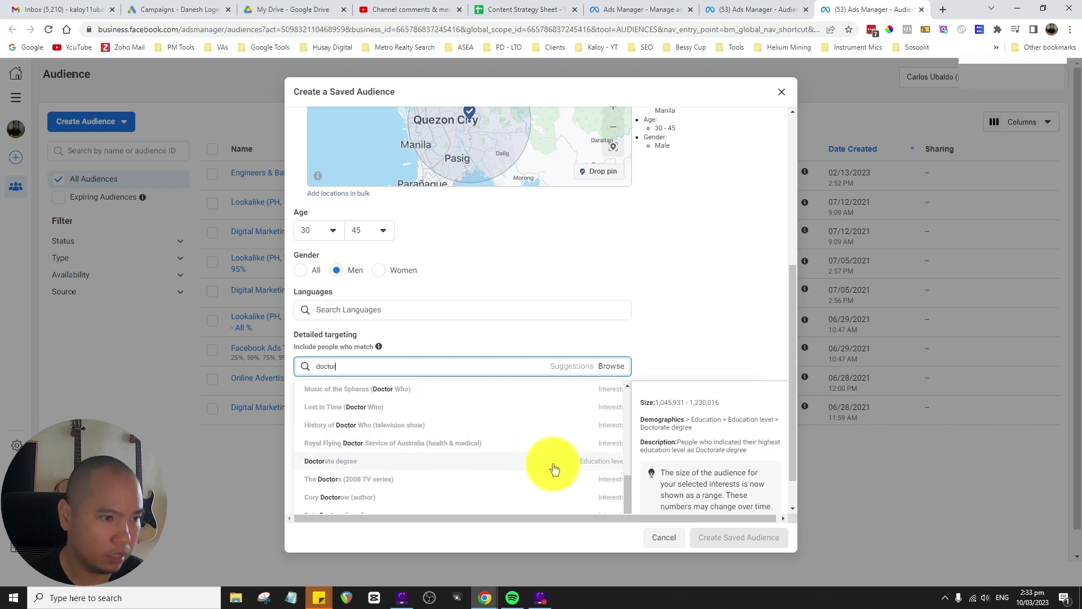
scroll(430, 466, up, 2)
scroll(471, 452, down, 1)
scroll(533, 451, up, 5)
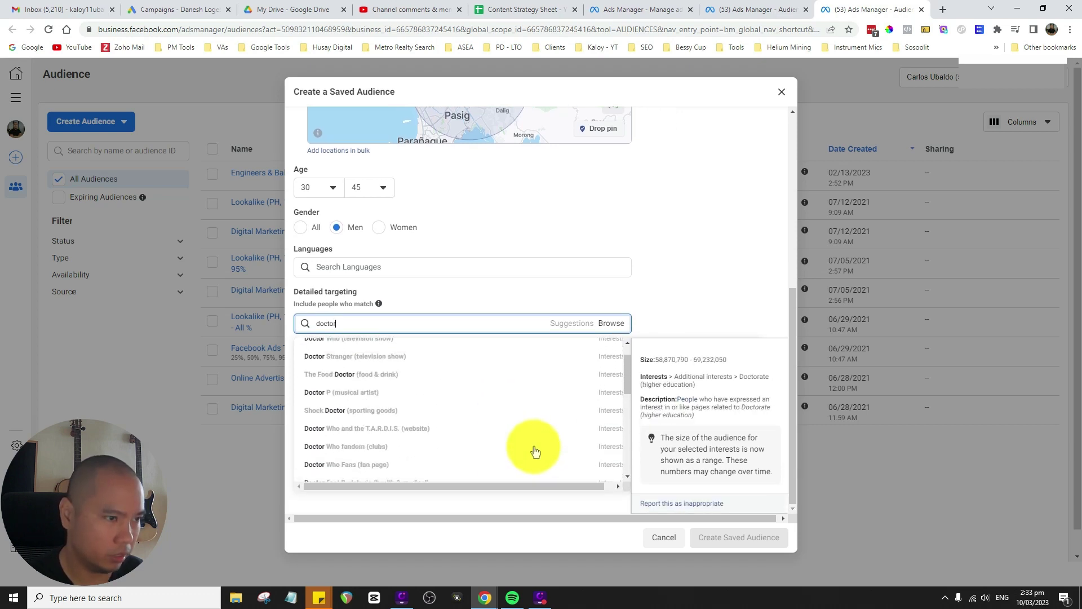
double_click(350, 350)
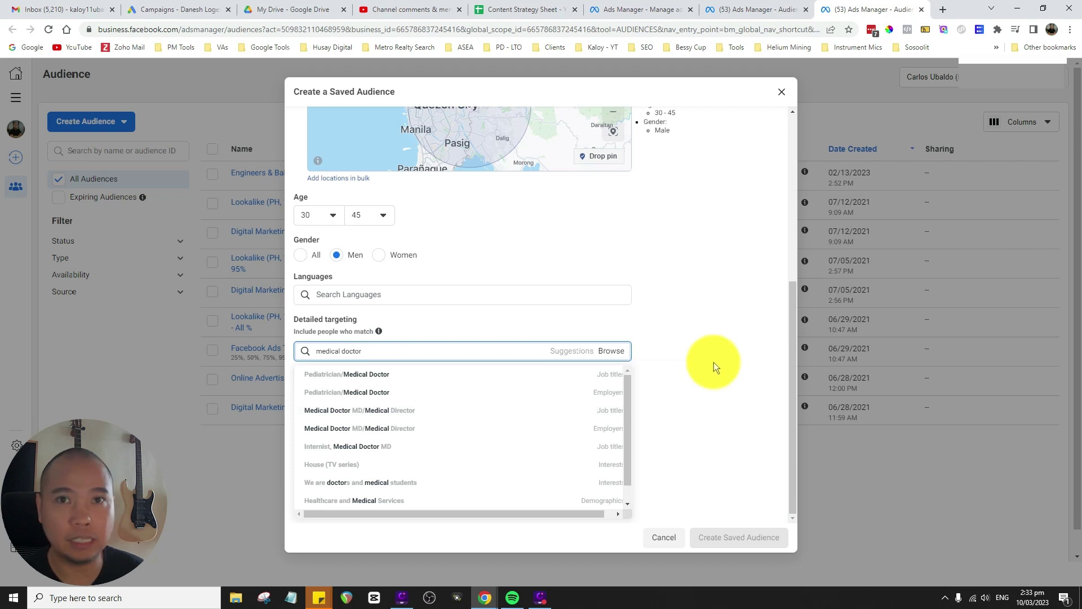
click(713, 362)
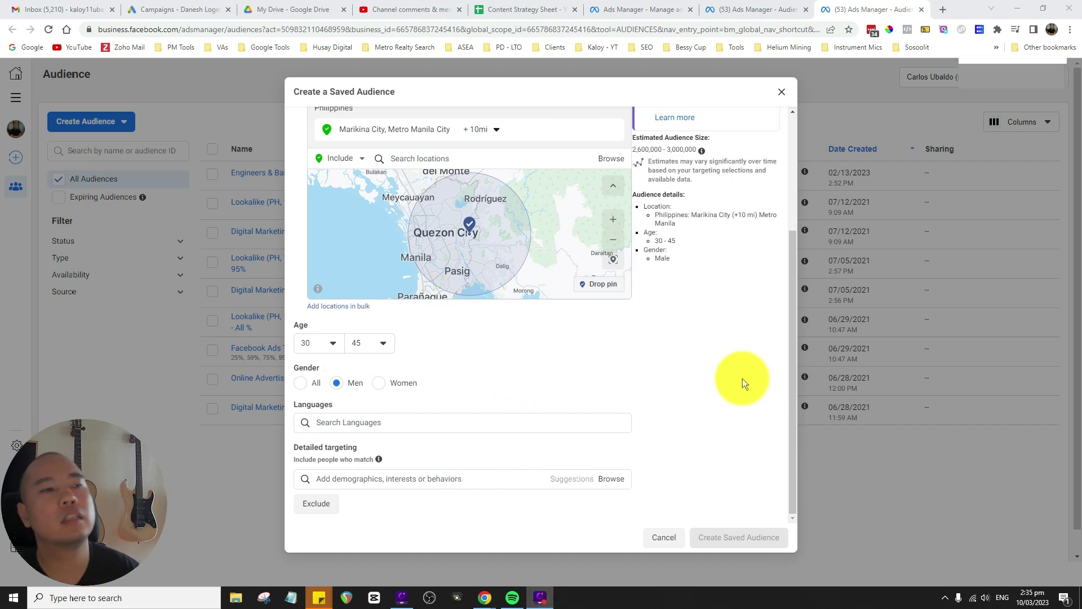
Step: Name the saved audience "Adience #1 - Marikina, 30-45," to reflect its location and age range
scroll(717, 413, up, 3)
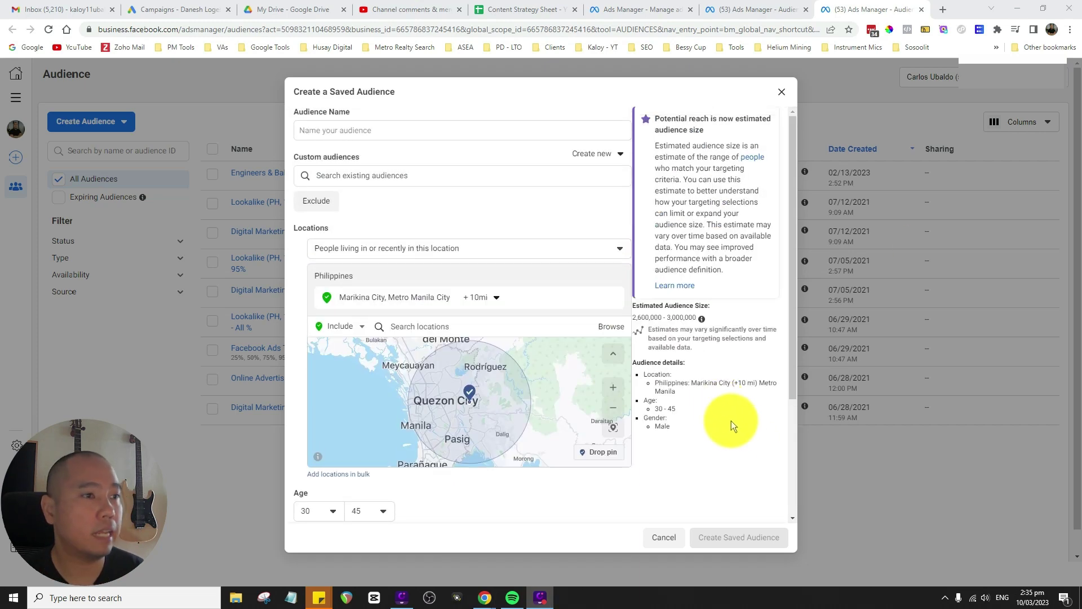
click(358, 130)
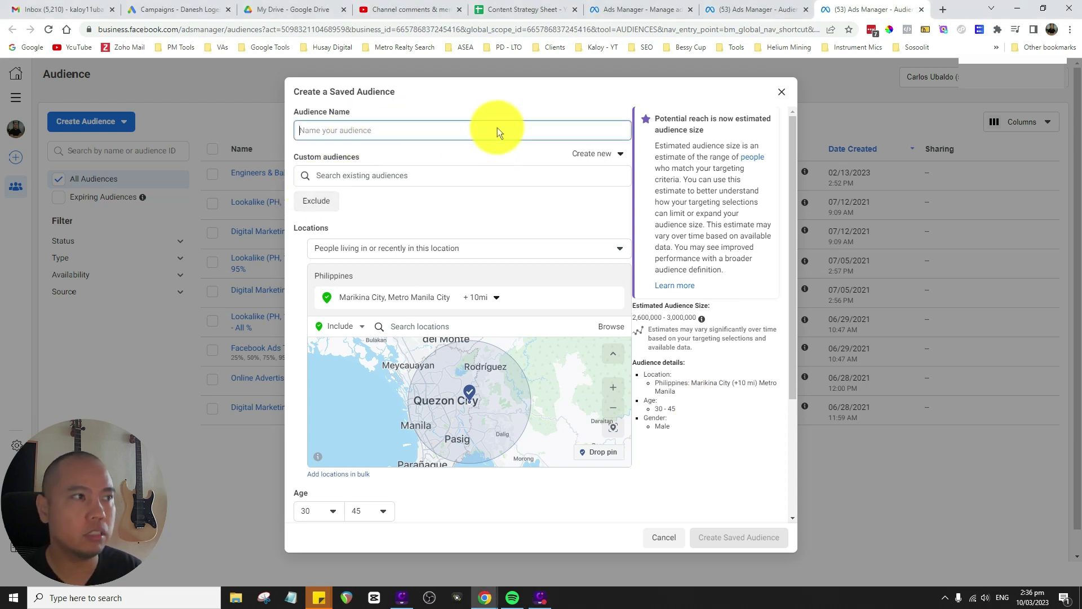
scroll(479, 271, down, 2)
scroll(644, 377, up, 2)
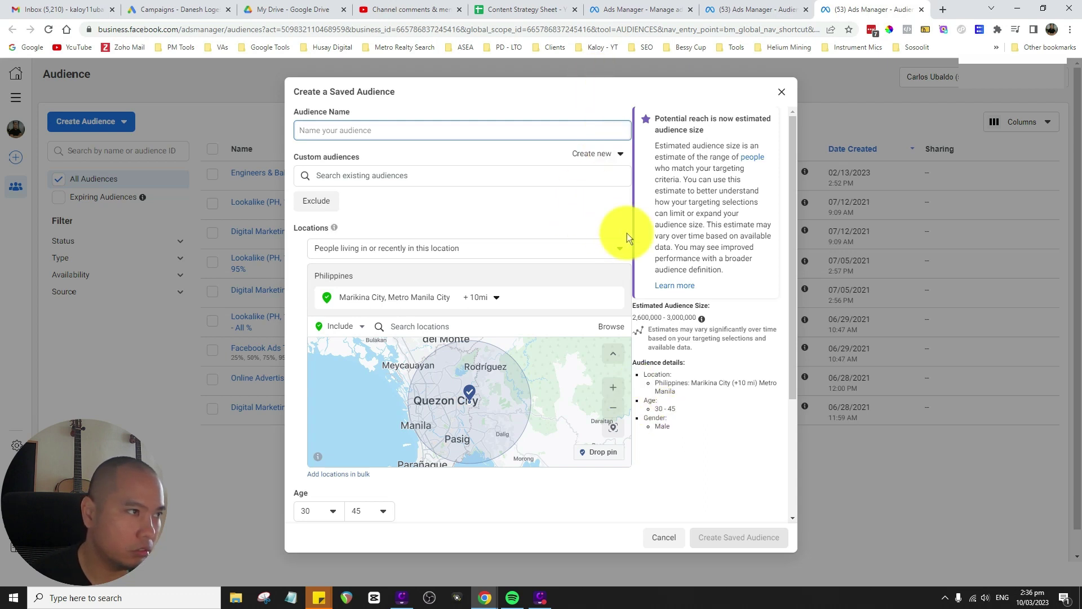
scroll(642, 345, down, 2)
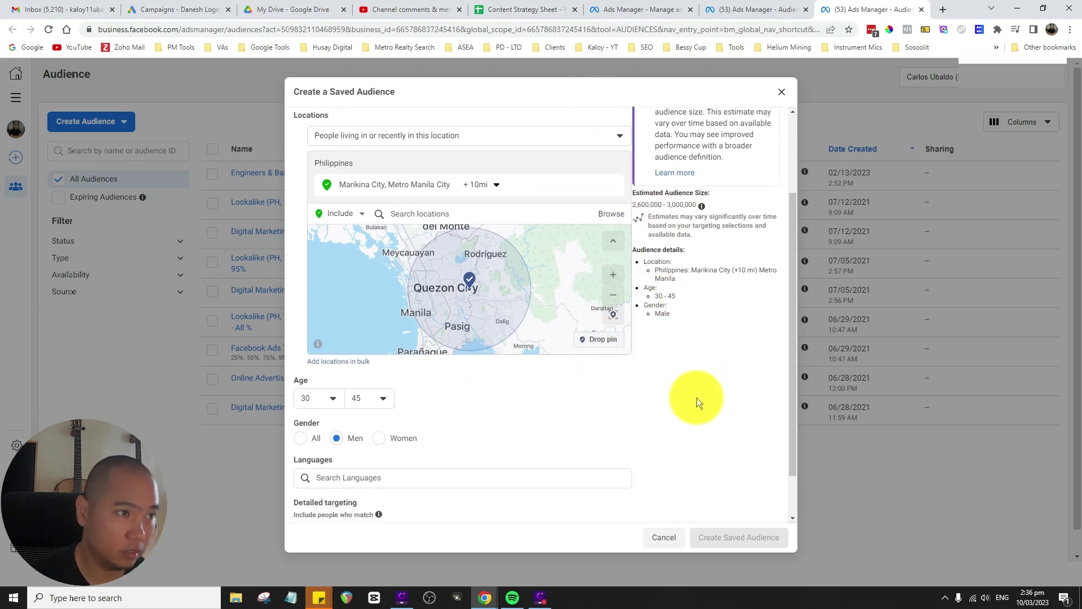
scroll(710, 417, up, 2)
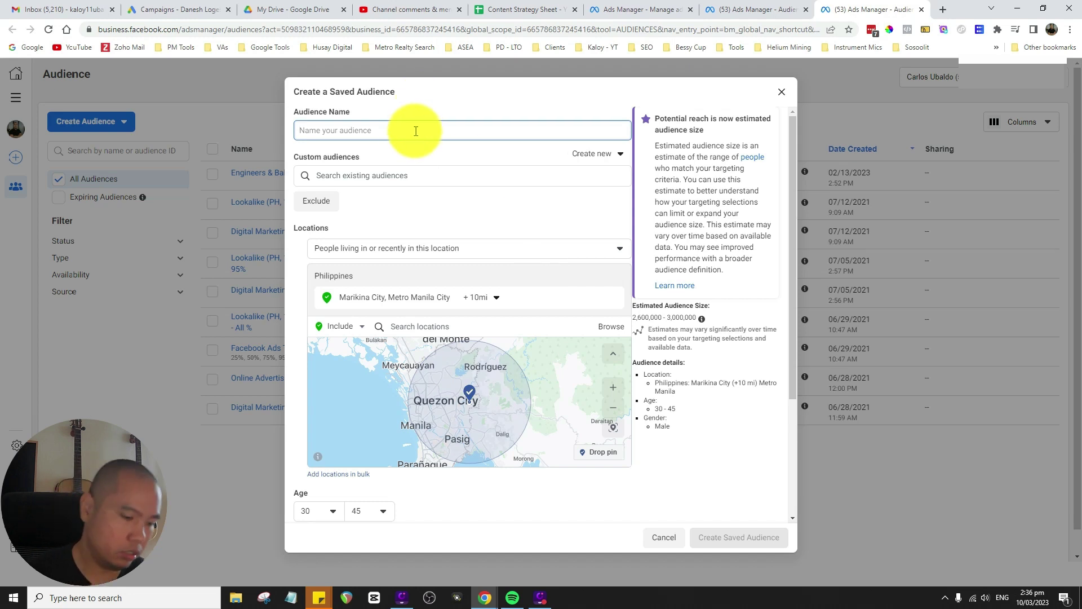
text(Aduei)
key(BackSpace)
key(BackSpace)
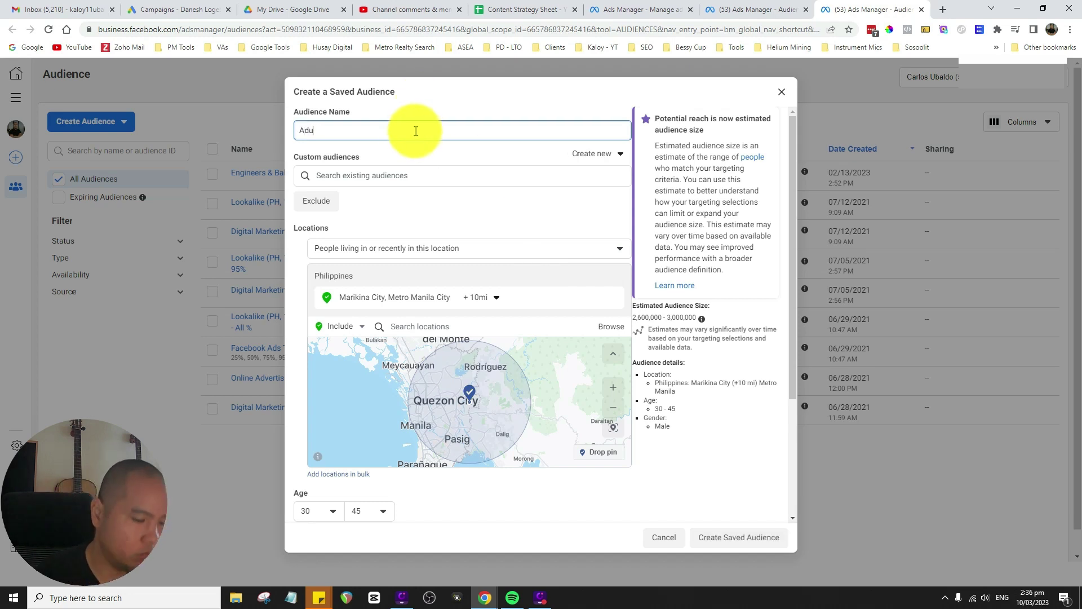
text(en)
key(BackSpace)
key(BackSpace)
key(BackSpace)
text(i)
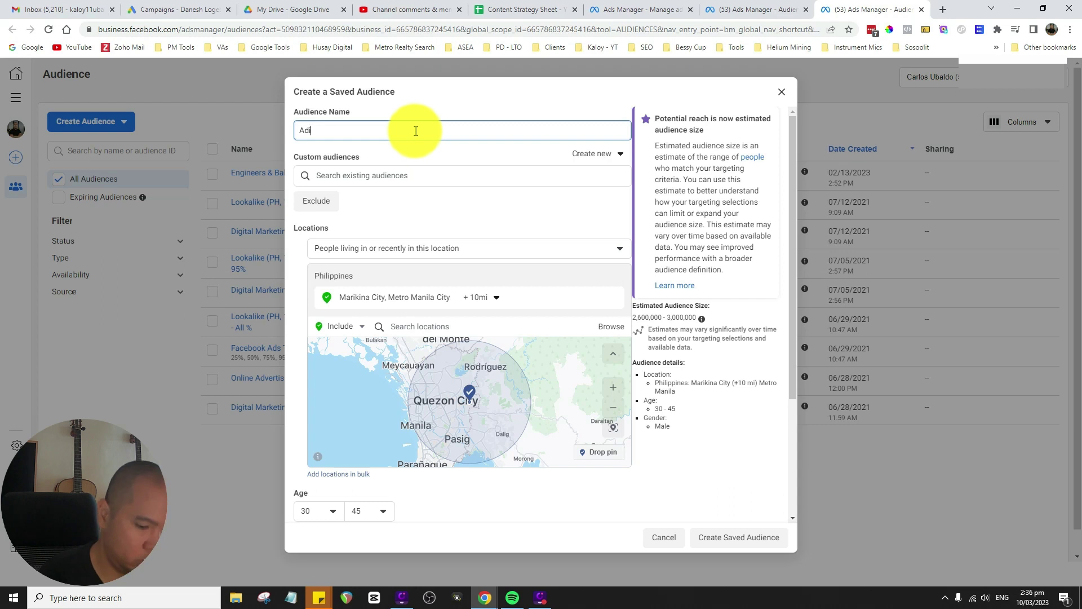
text(ence #1)
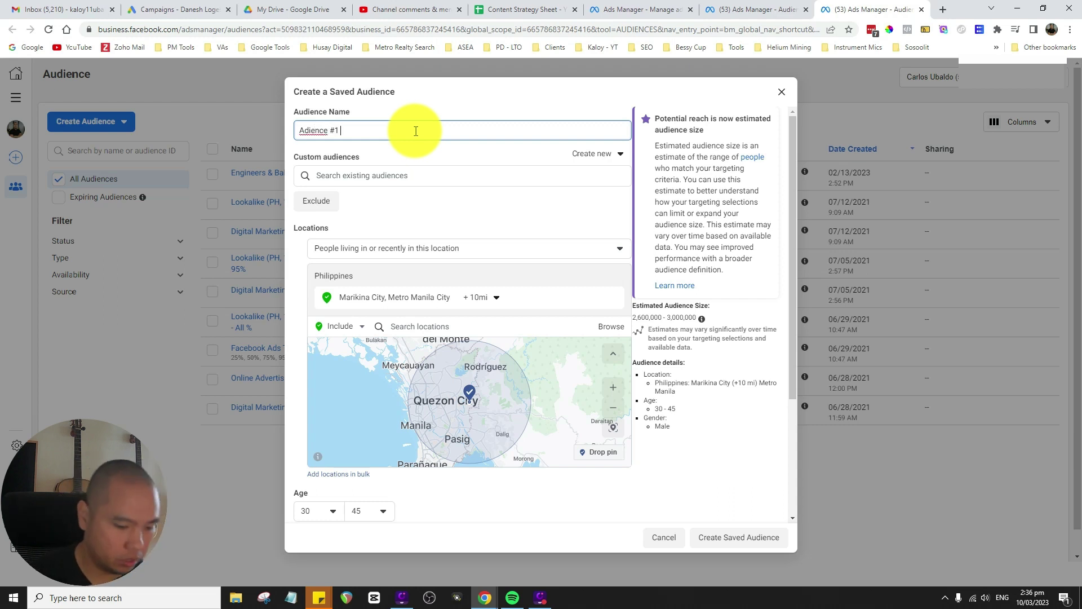
text( - Marikina,)
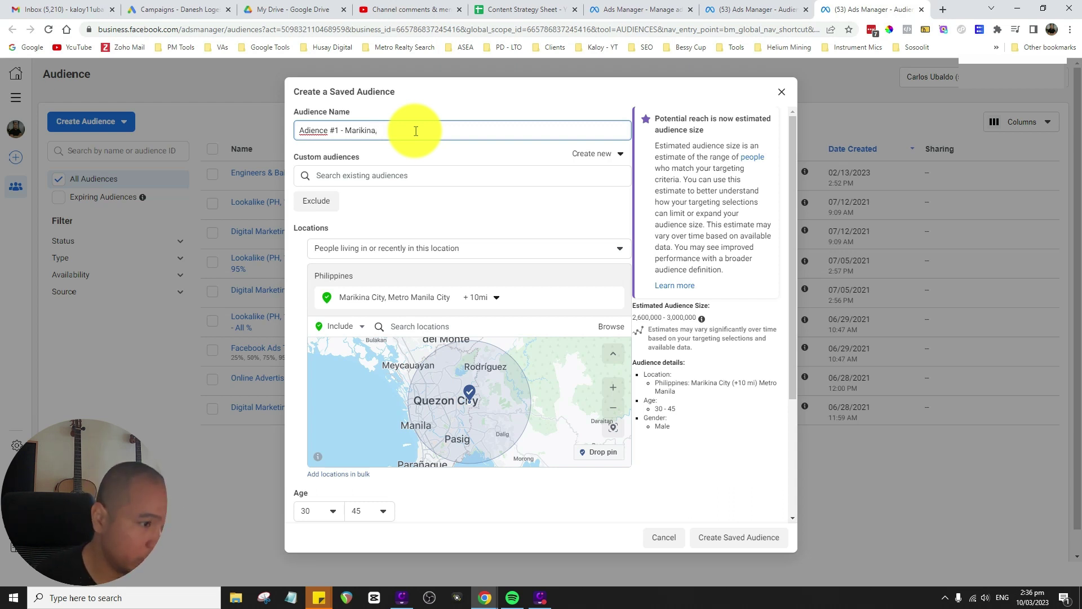
text(3)
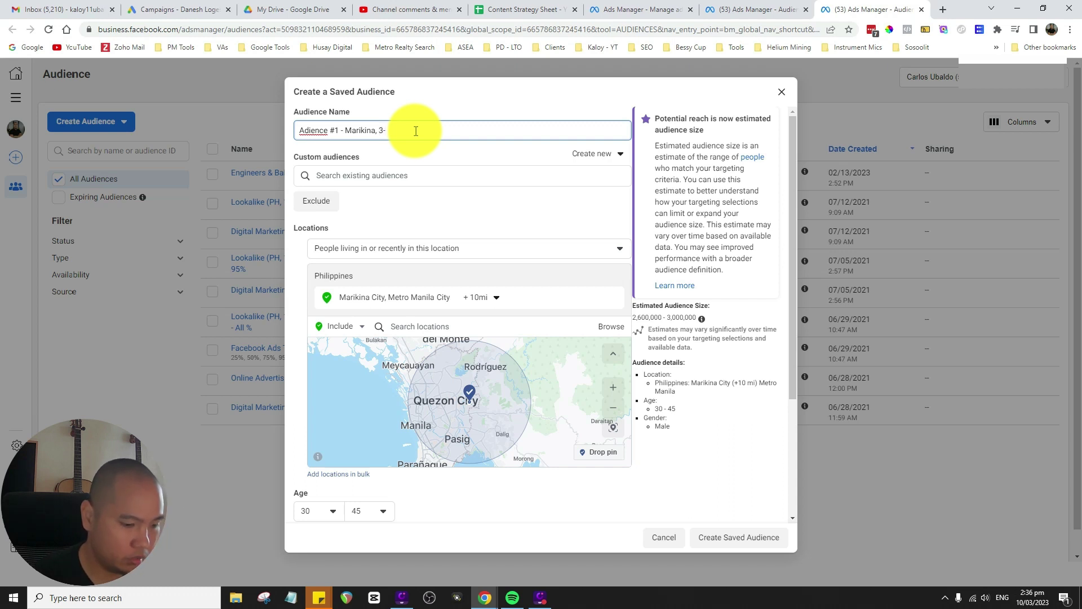
text(-45)
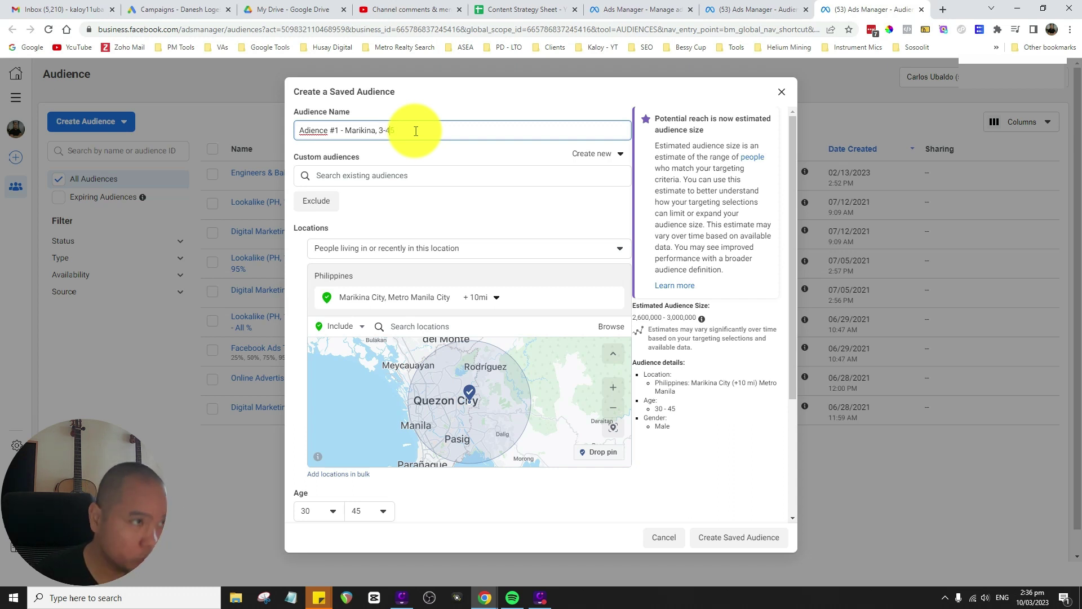
text(0)
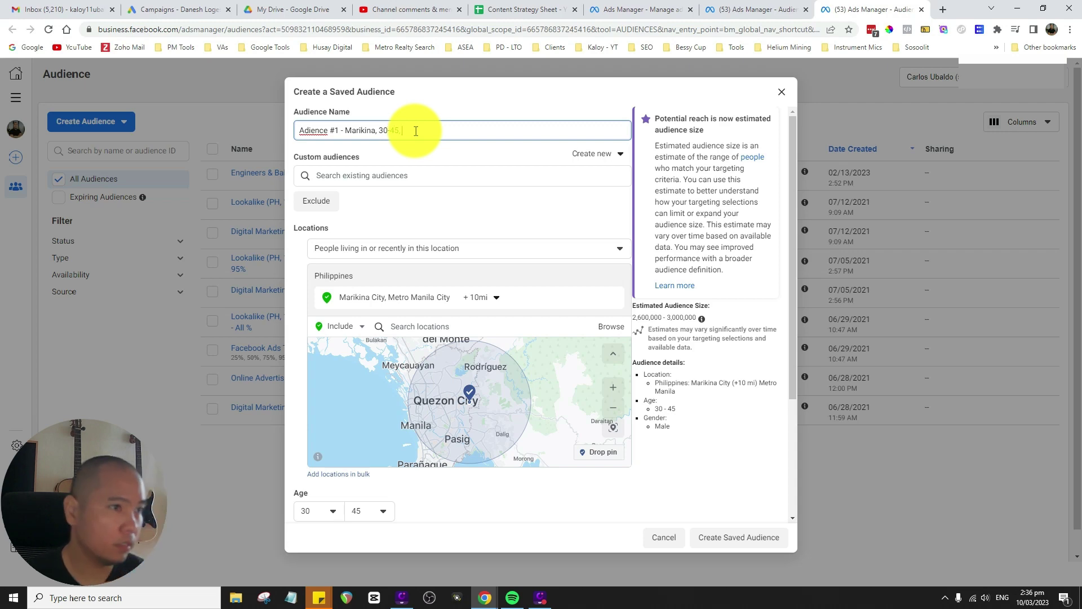
Step: Check the chosen gender and extend the audience name with "Men, Doctors, ...."
scroll(613, 457, down, 3)
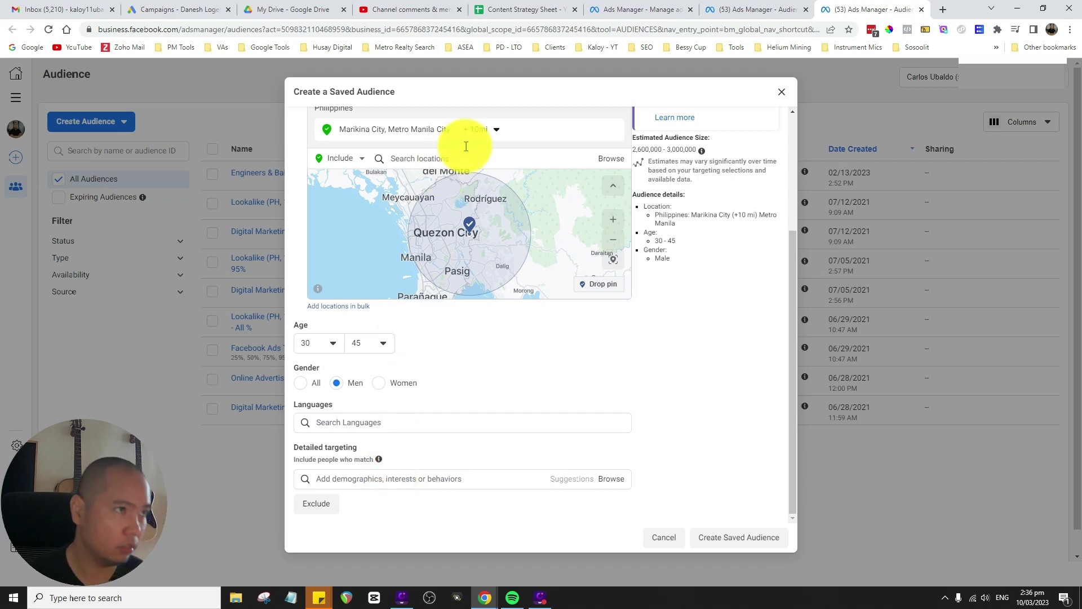
scroll(743, 357, up, 3)
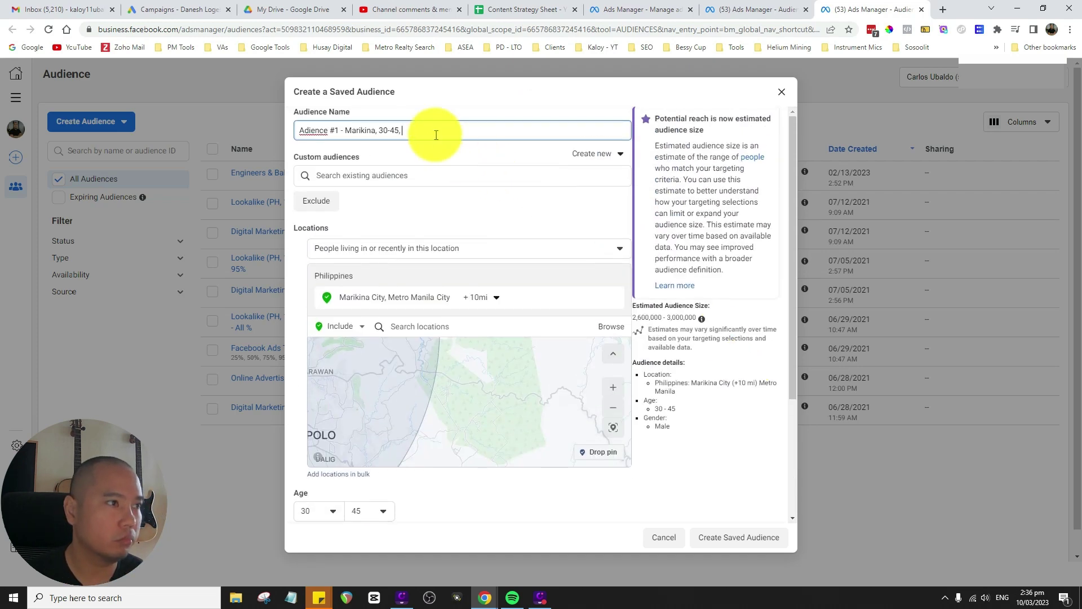
text(Me)
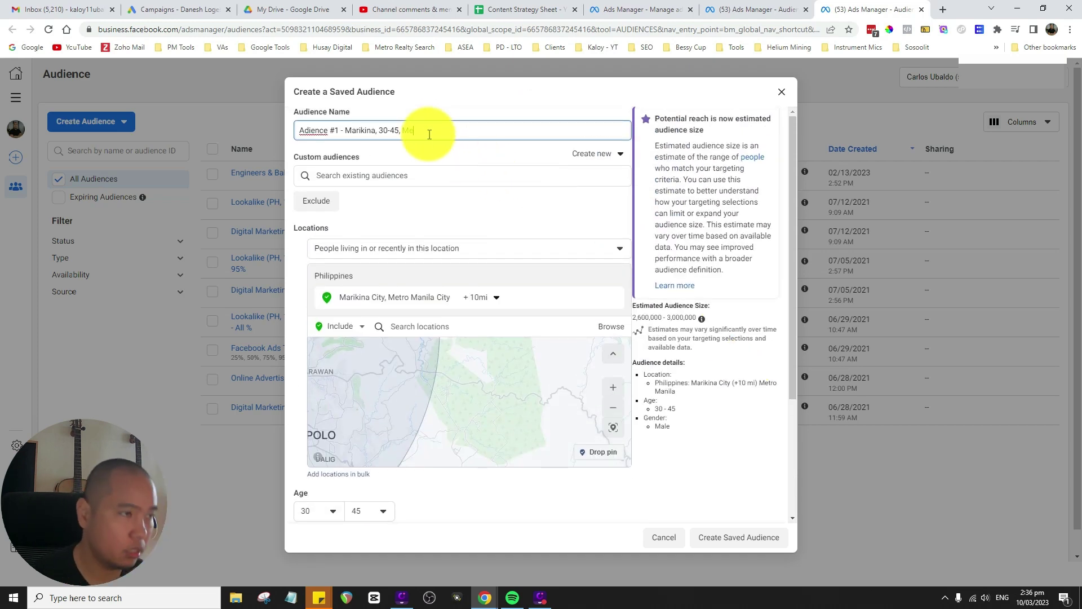
text(r,)
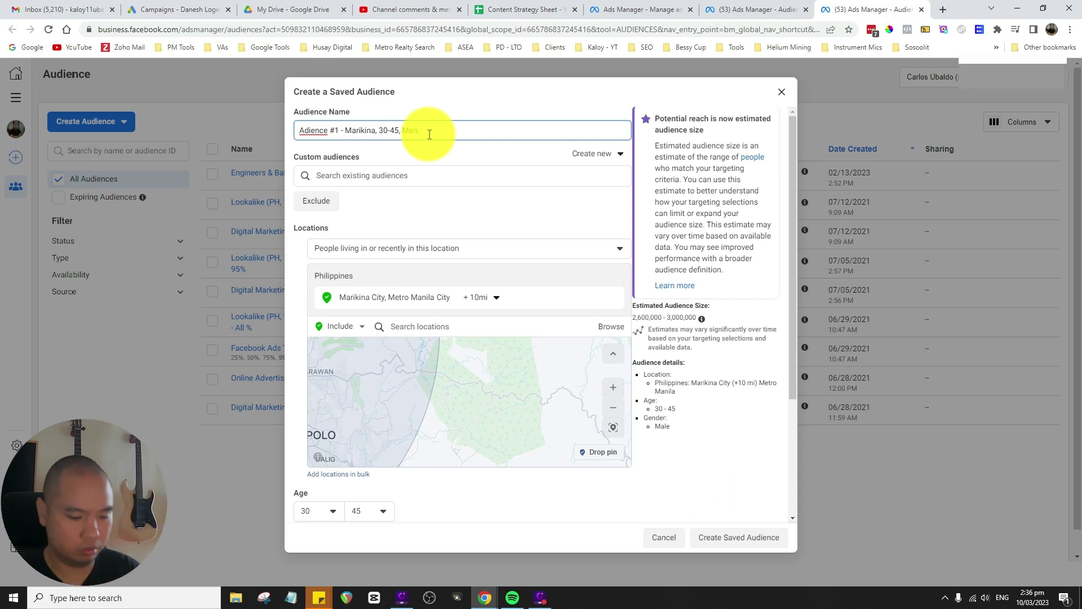
text( Doctors)
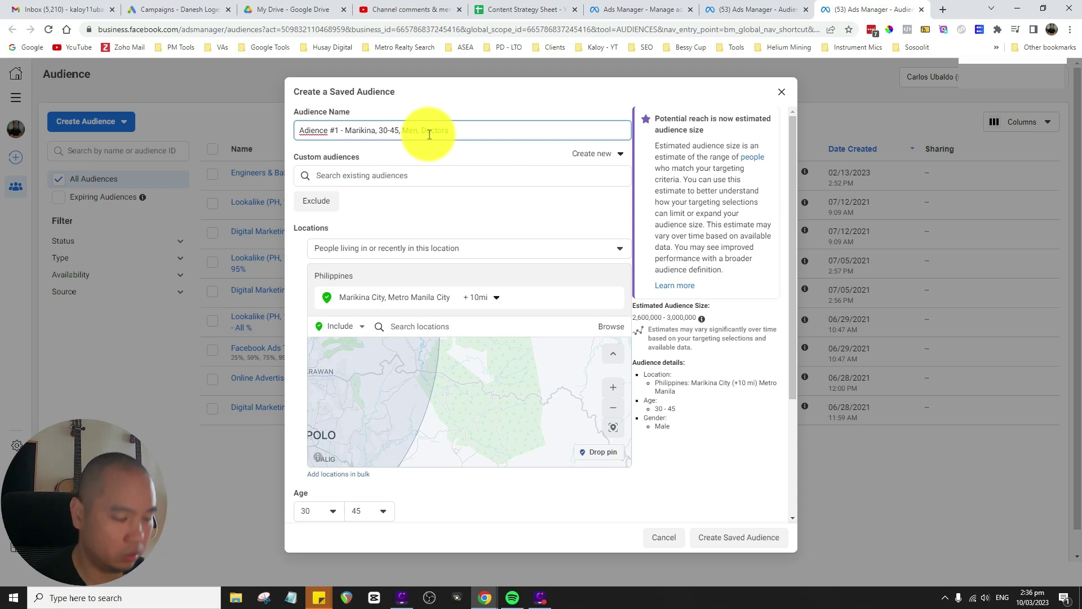
text(, ...)
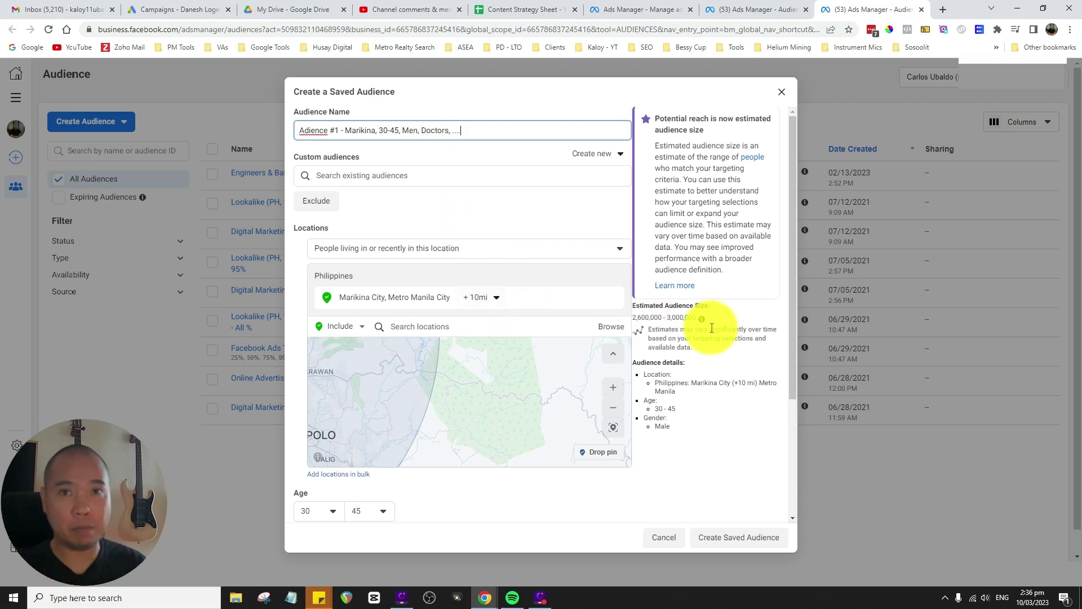
Step: Review the saved audience's settings and close the form without creating the audience
scroll(732, 456, down, 3)
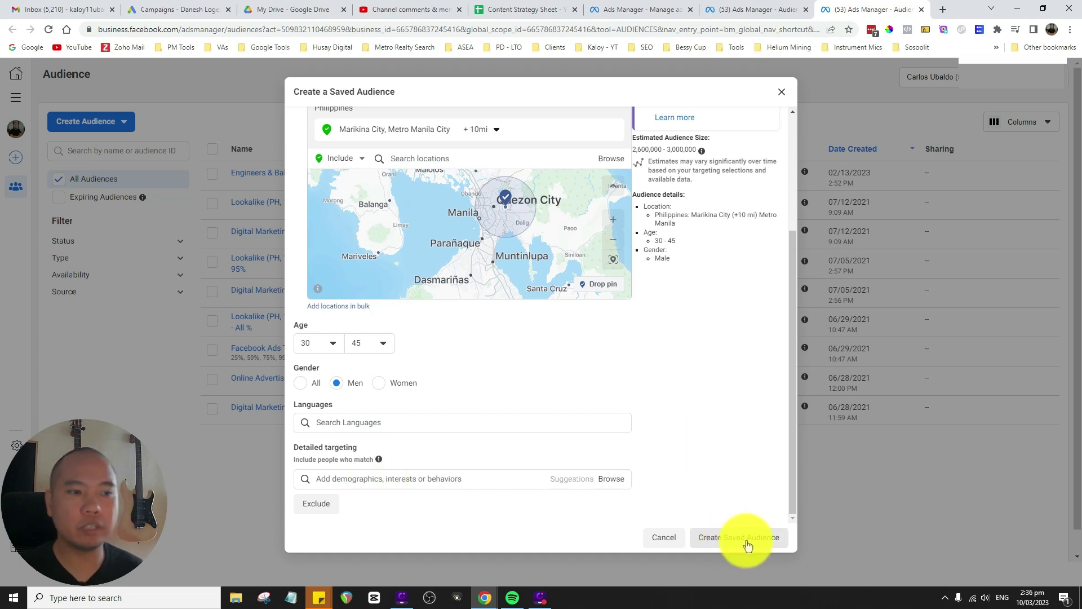
scroll(749, 361, up, 3)
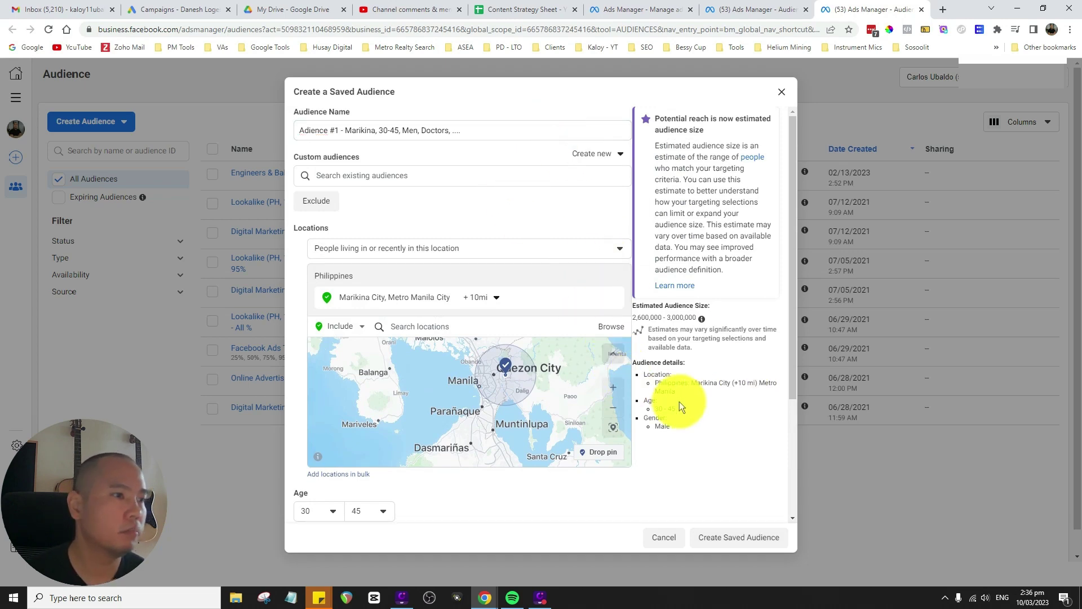
scroll(678, 401, down, 3)
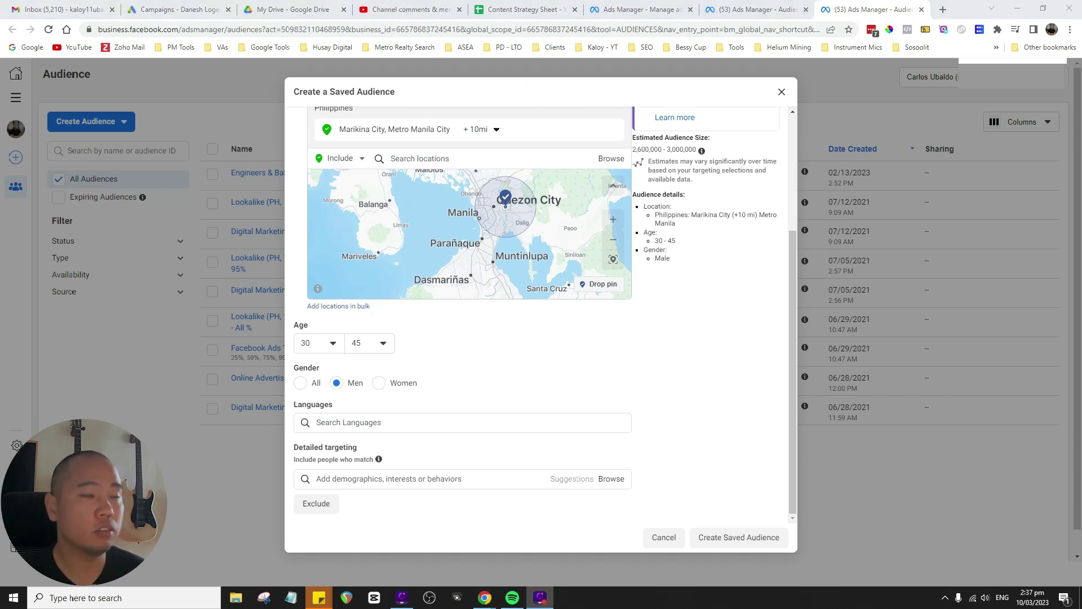
click(784, 94)
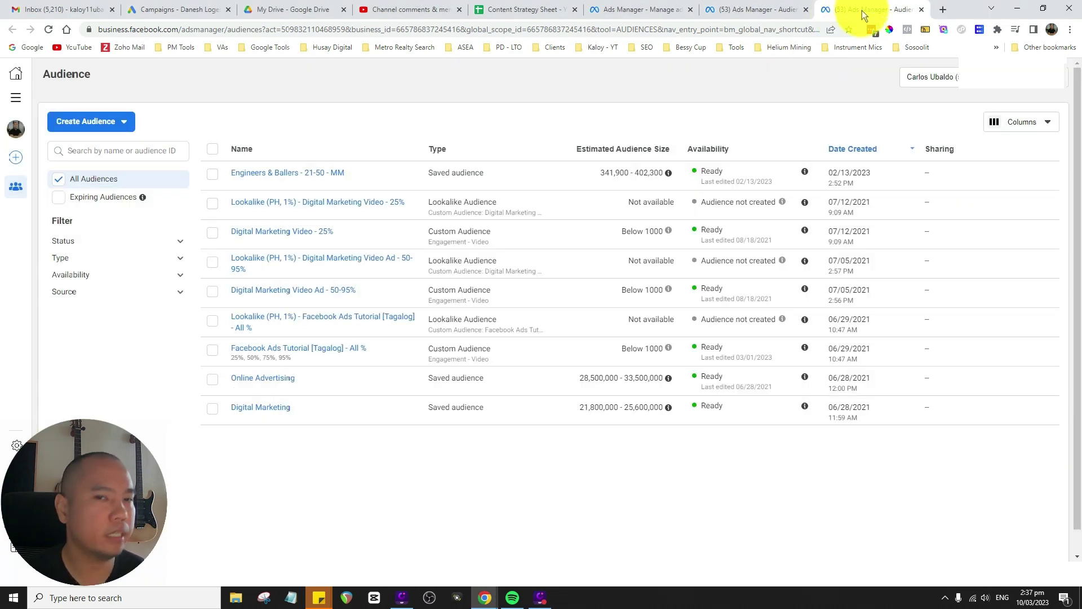
Step: Start creating a custom audience and look over the available audience sources
click(113, 121)
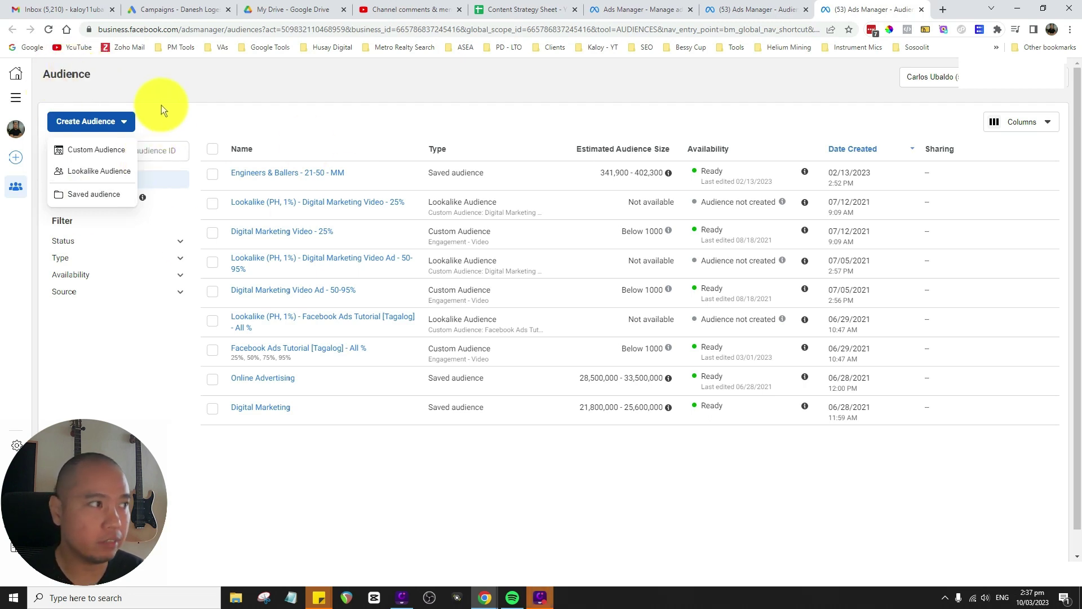
mouse_move(94, 151)
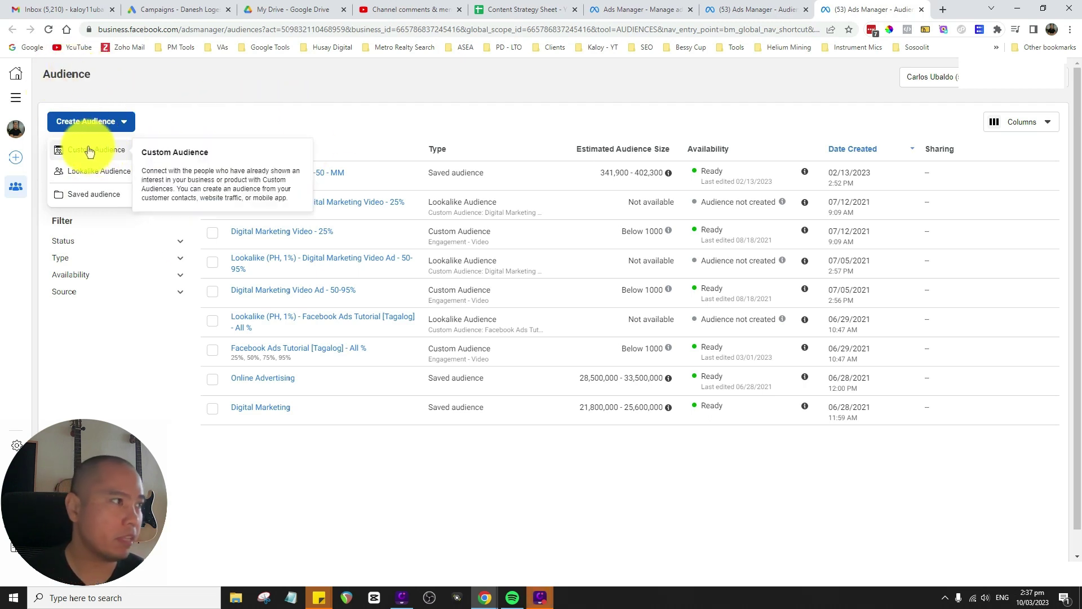
click(93, 151)
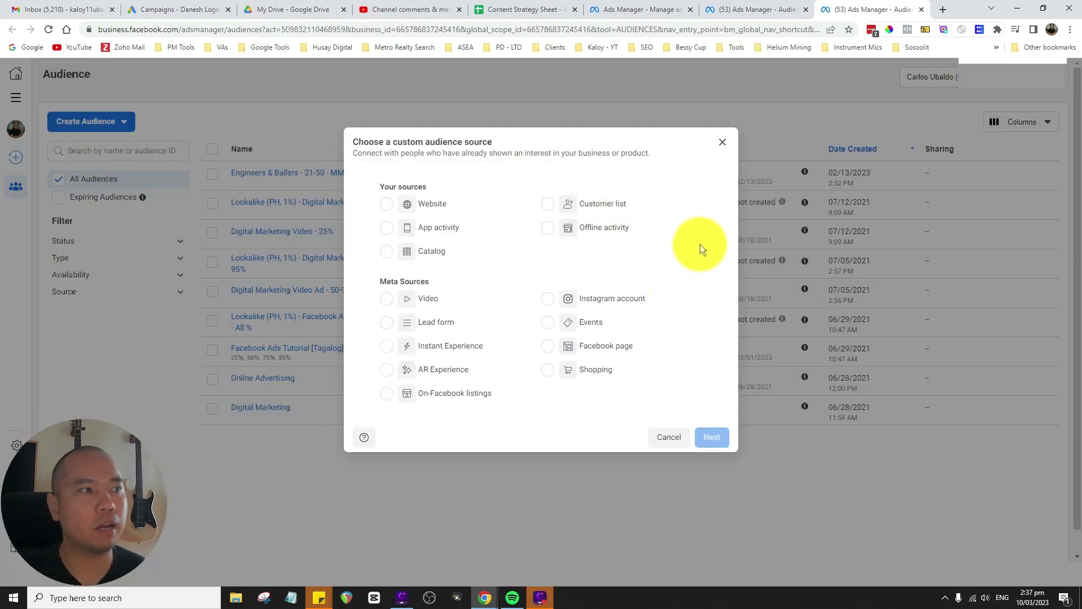
drag(382, 185, 433, 177)
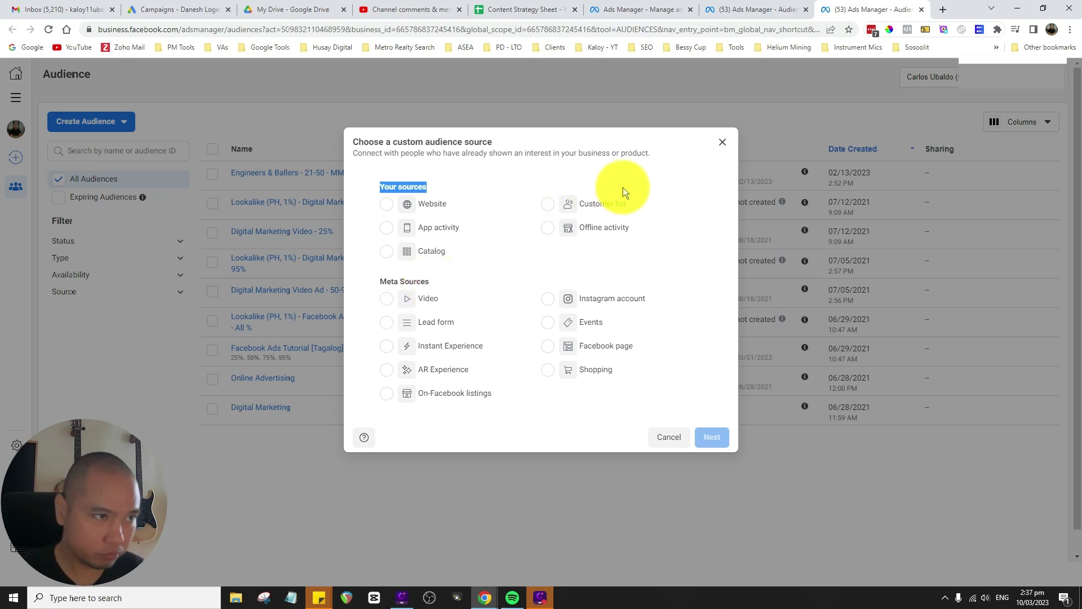
click(662, 168)
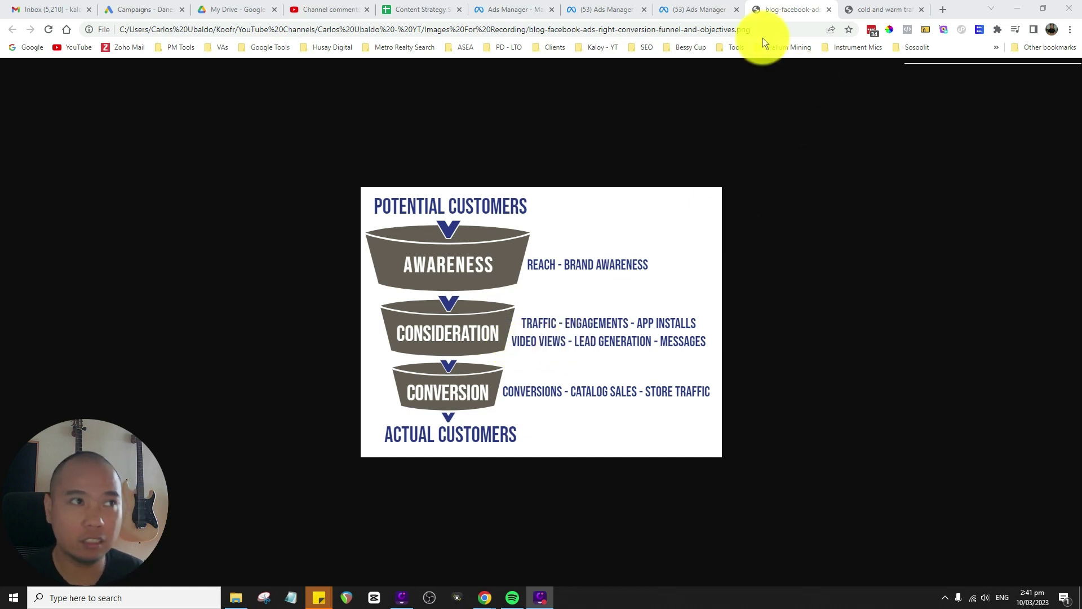
Step: Return to the Ads Manager audiences page and choose Video as the custom audience source
click(704, 10)
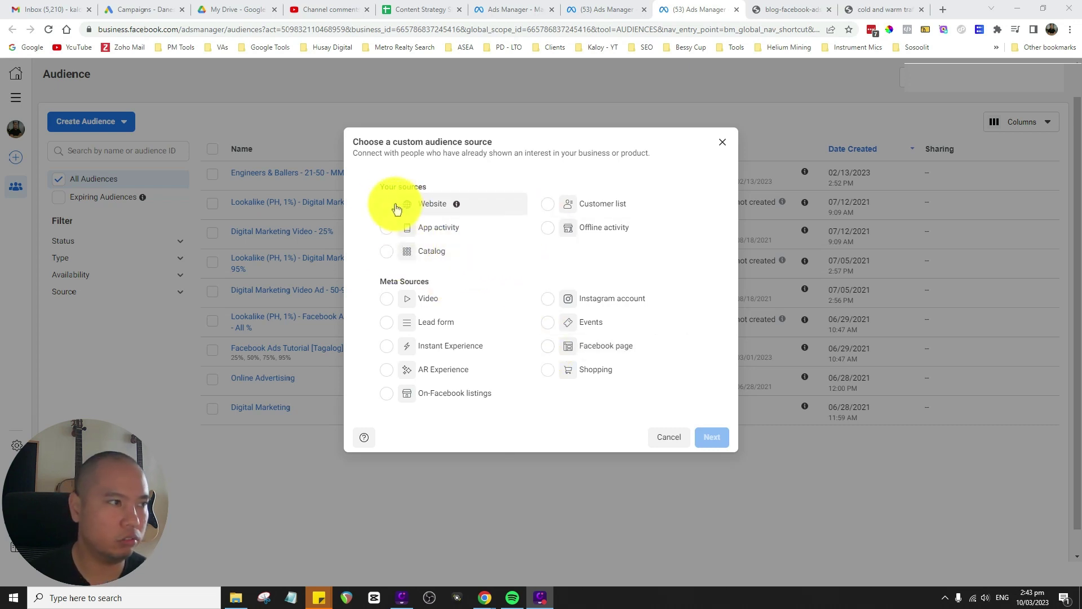
click(388, 300)
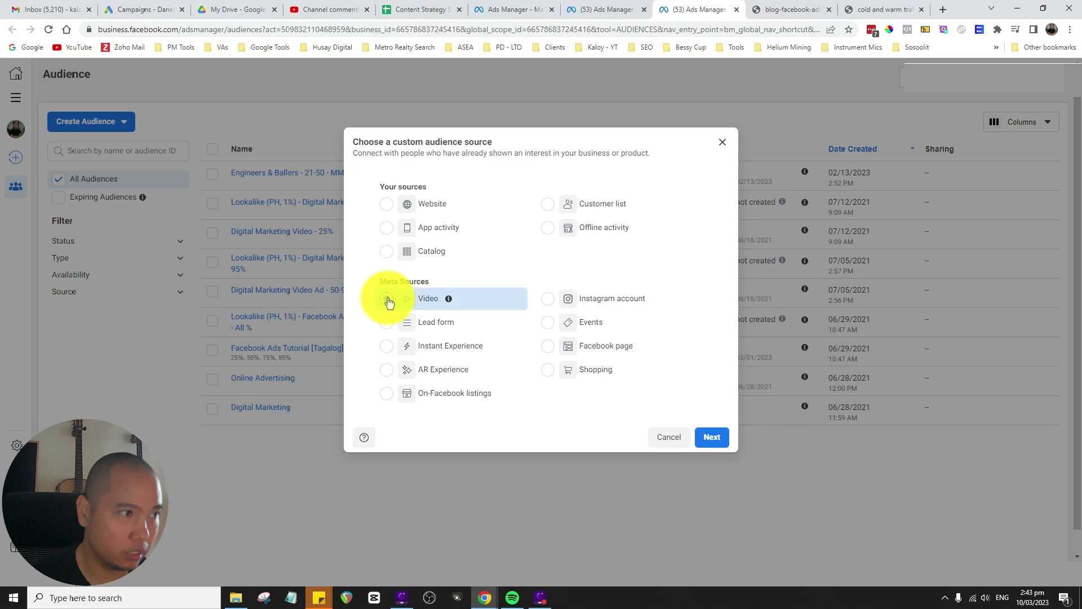
click(713, 437)
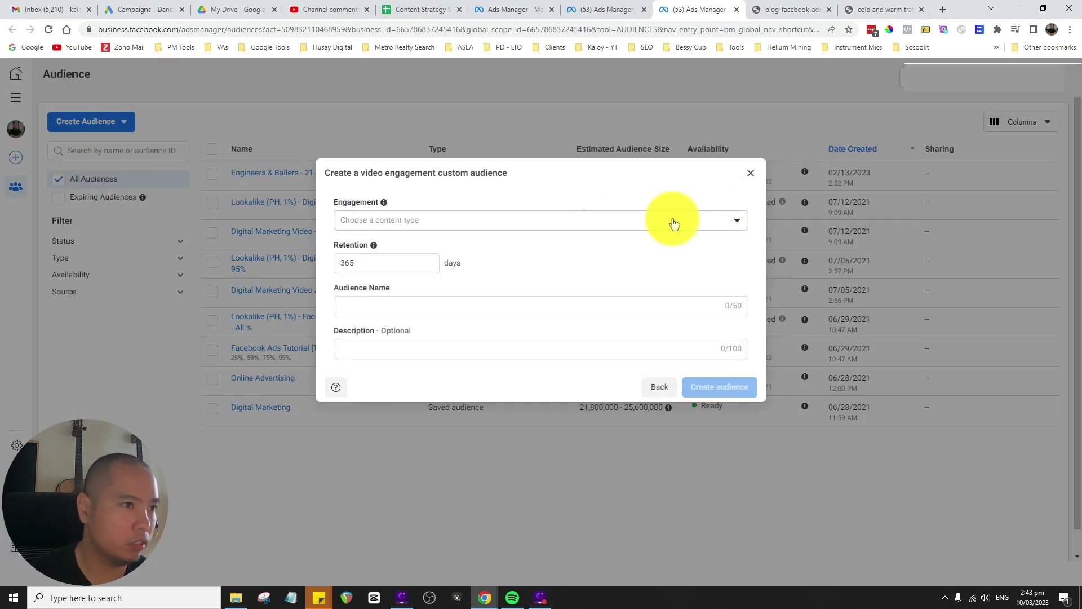
Step: Set the engagement to people who have watched 95% of the video and view the video selection without choosing any
click(702, 221)
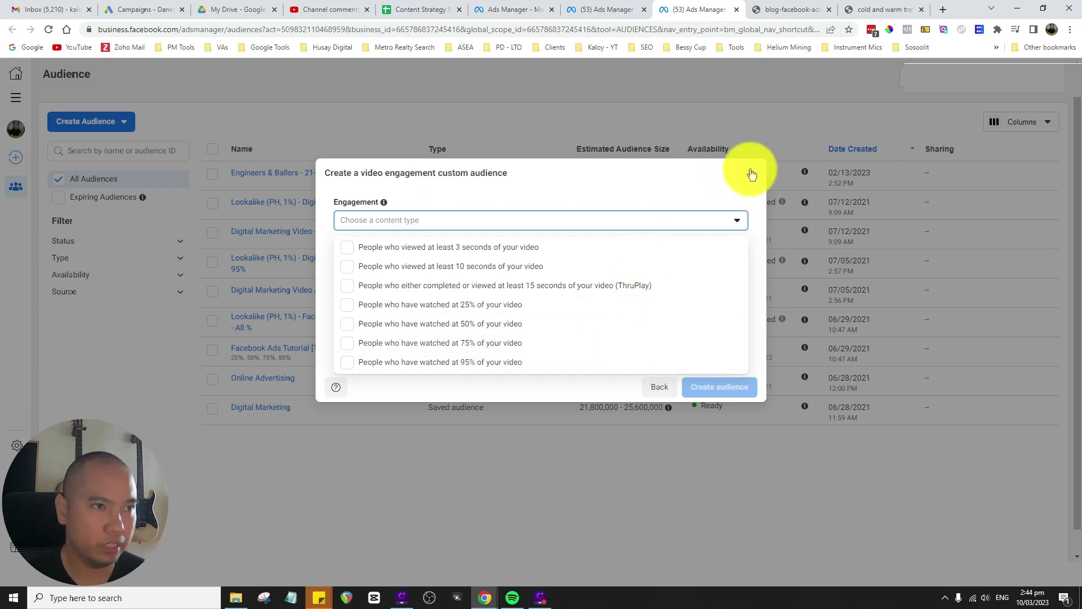
click(495, 363)
click(662, 192)
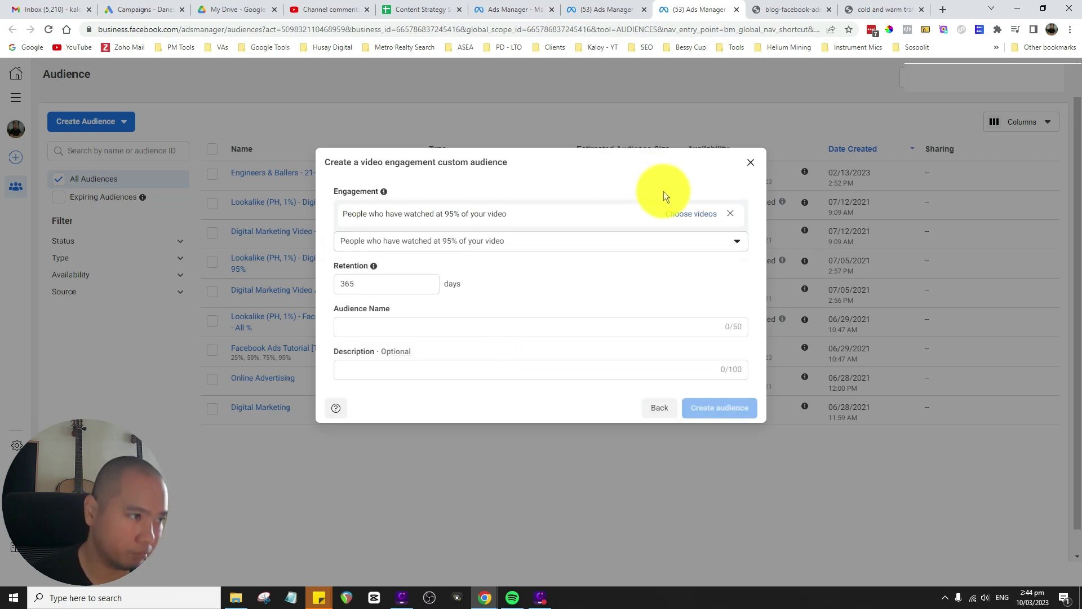
click(704, 219)
click(862, 96)
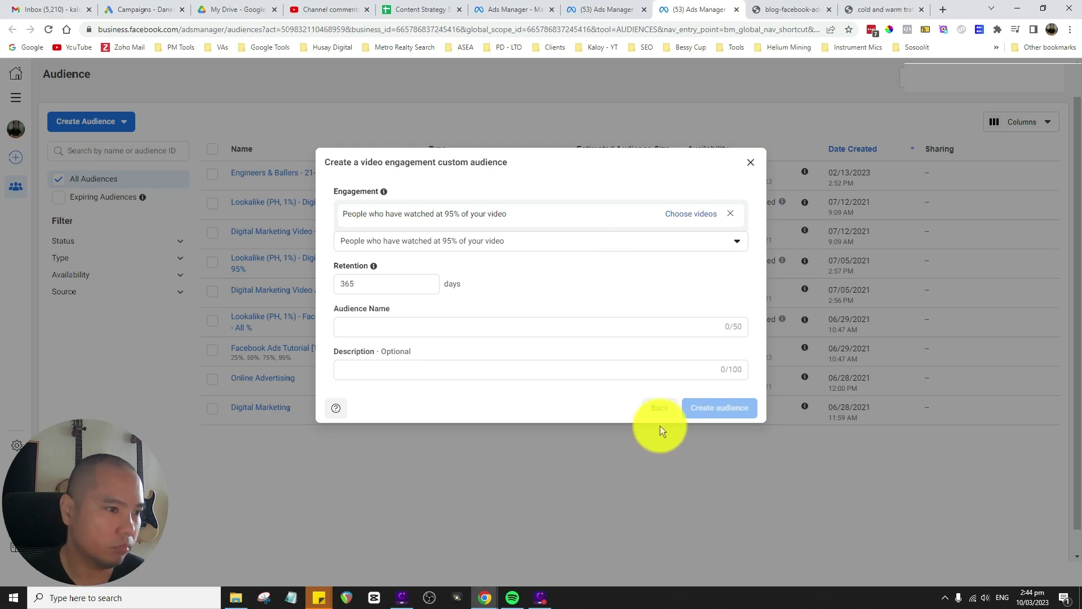
Step: Go back to choose Website as the custom audience source and set its event to people who visited specific web pages
click(659, 408)
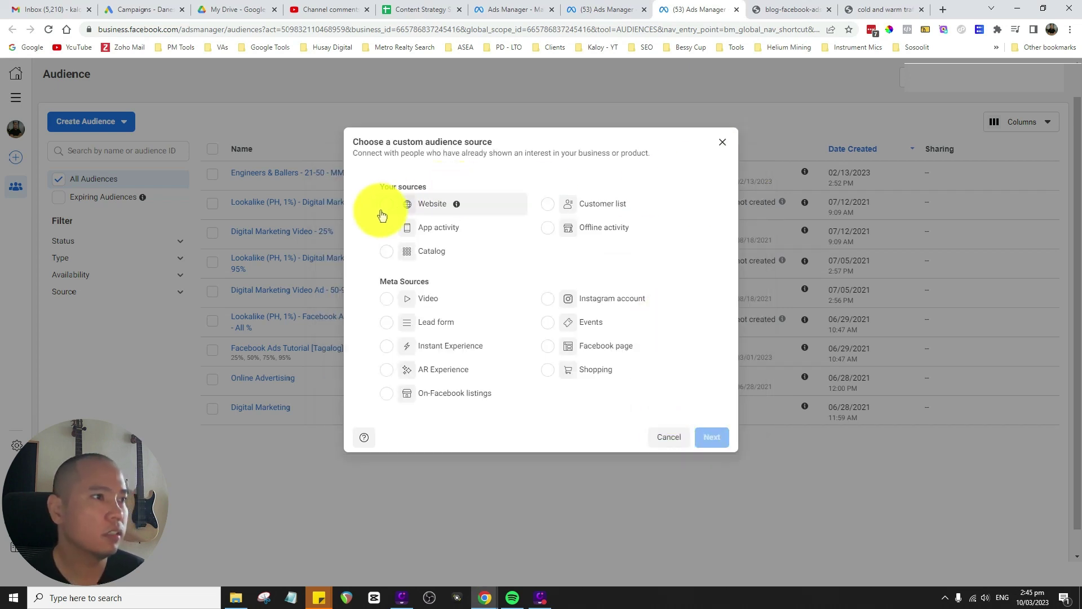
click(415, 210)
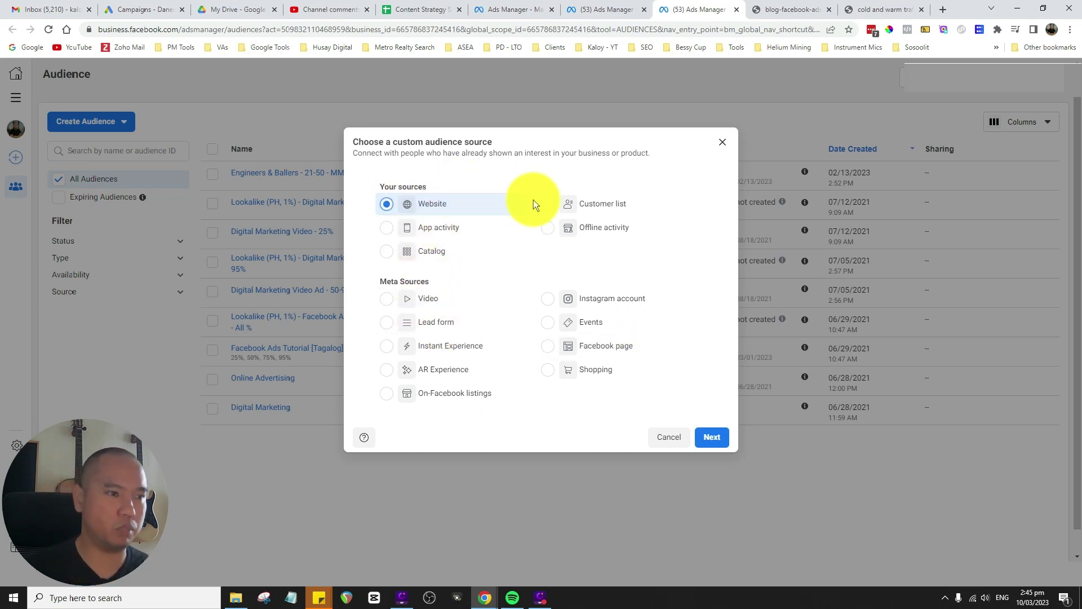
click(710, 437)
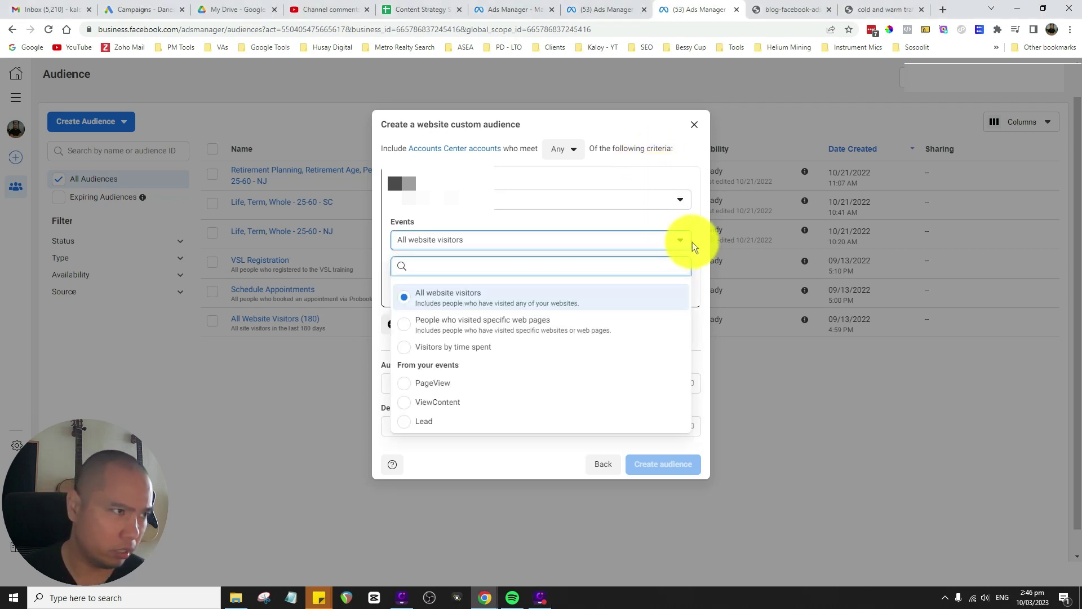
click(692, 241)
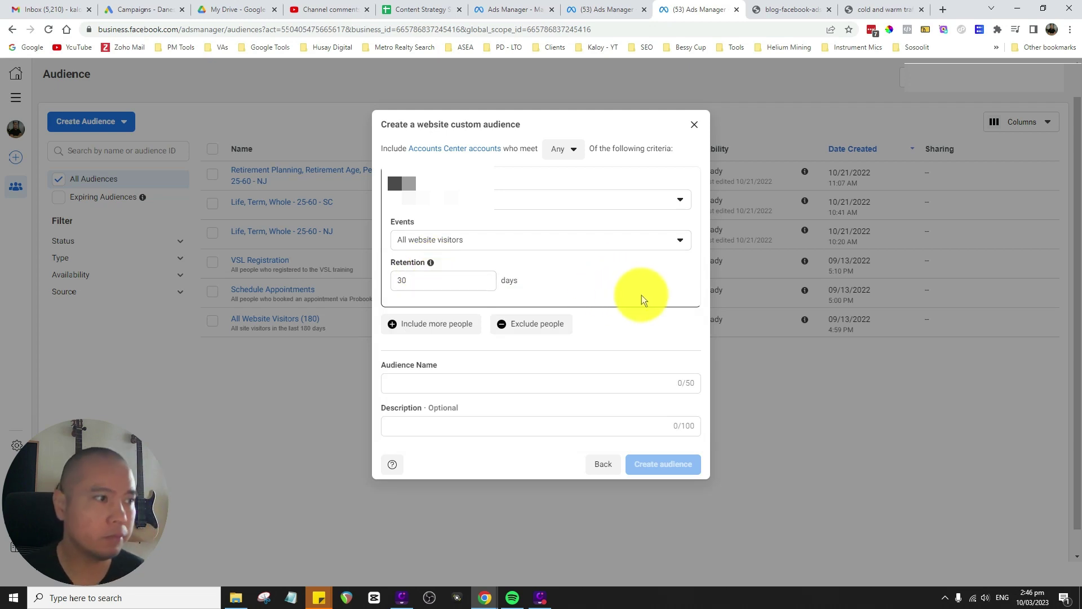
click(682, 243)
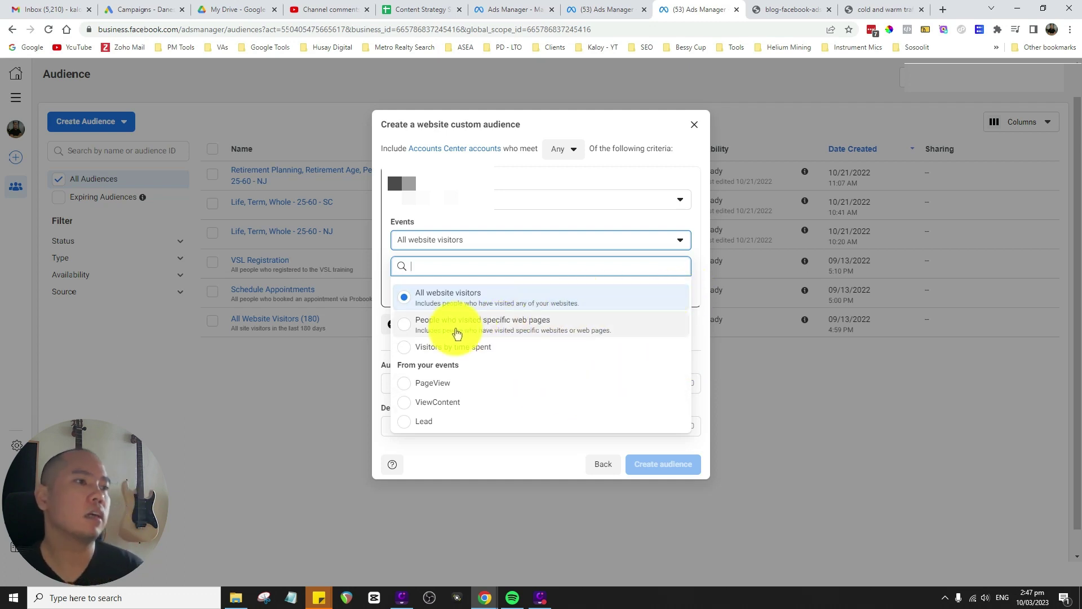
click(405, 328)
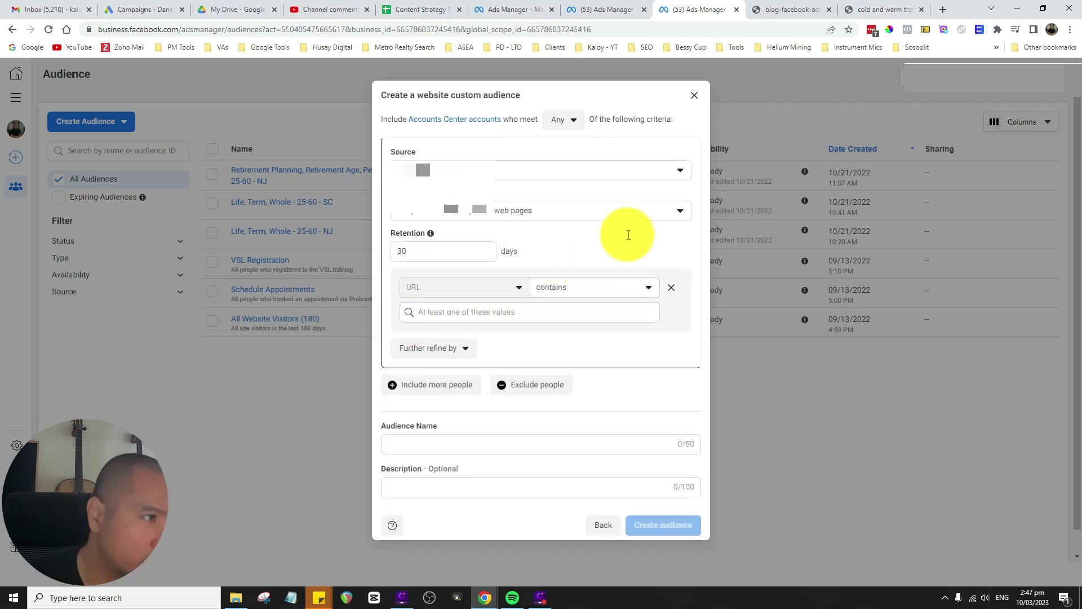
Step: Set the URL rule to contains with the value order-confirmation, and close the website audience form without creating the audience
click(613, 288)
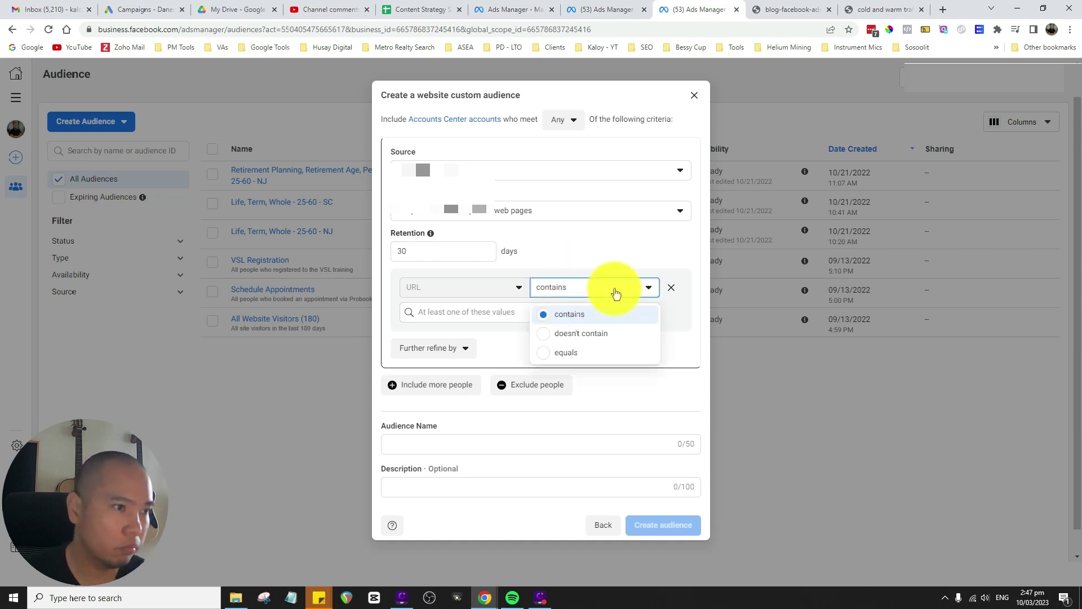
click(597, 352)
click(570, 316)
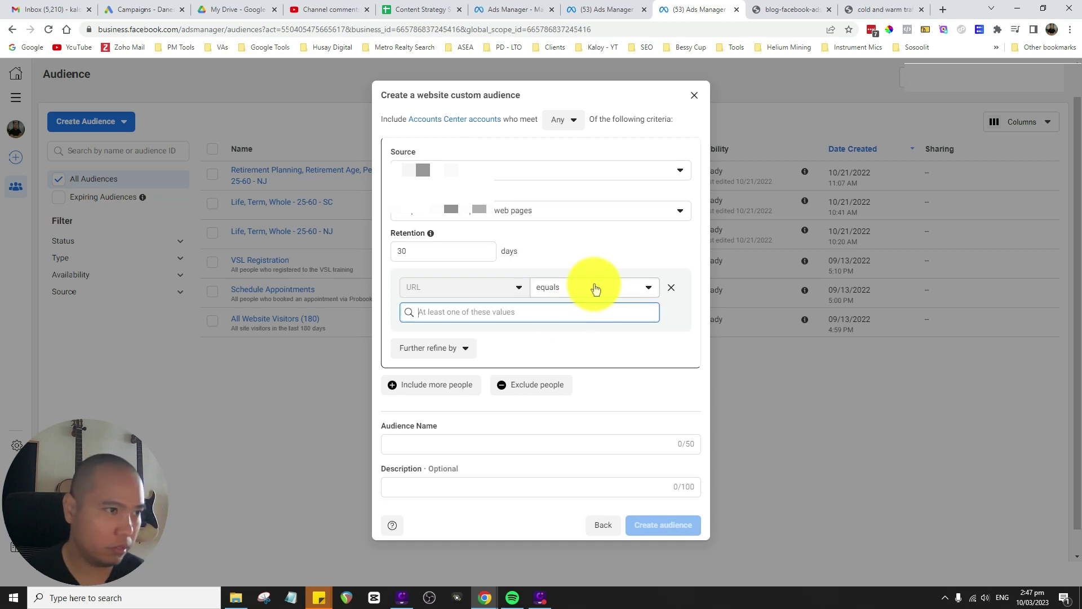
click(594, 287)
click(580, 312)
click(506, 312)
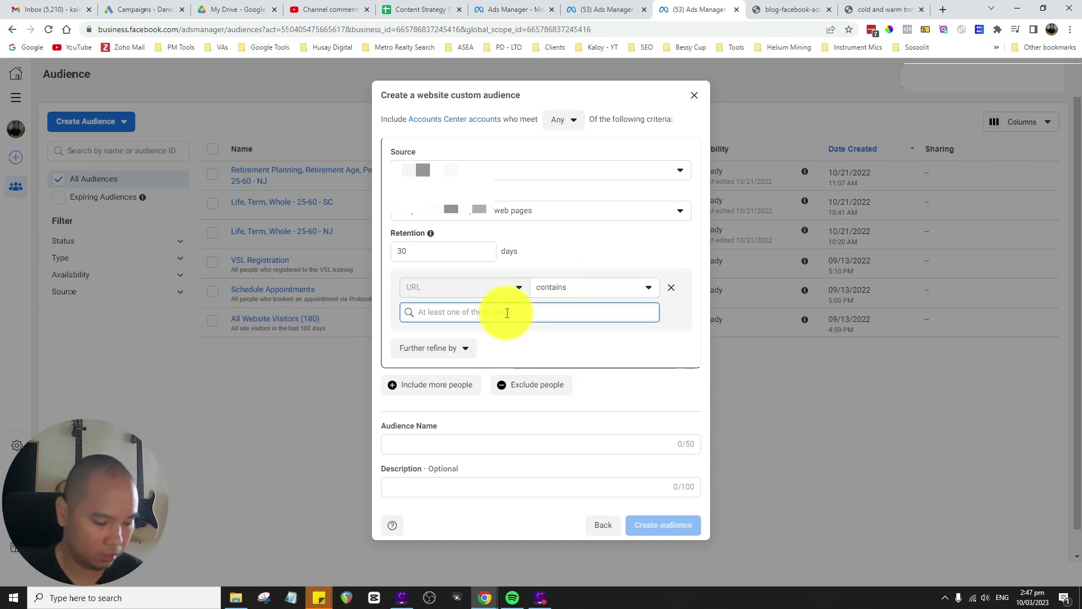
text(/)
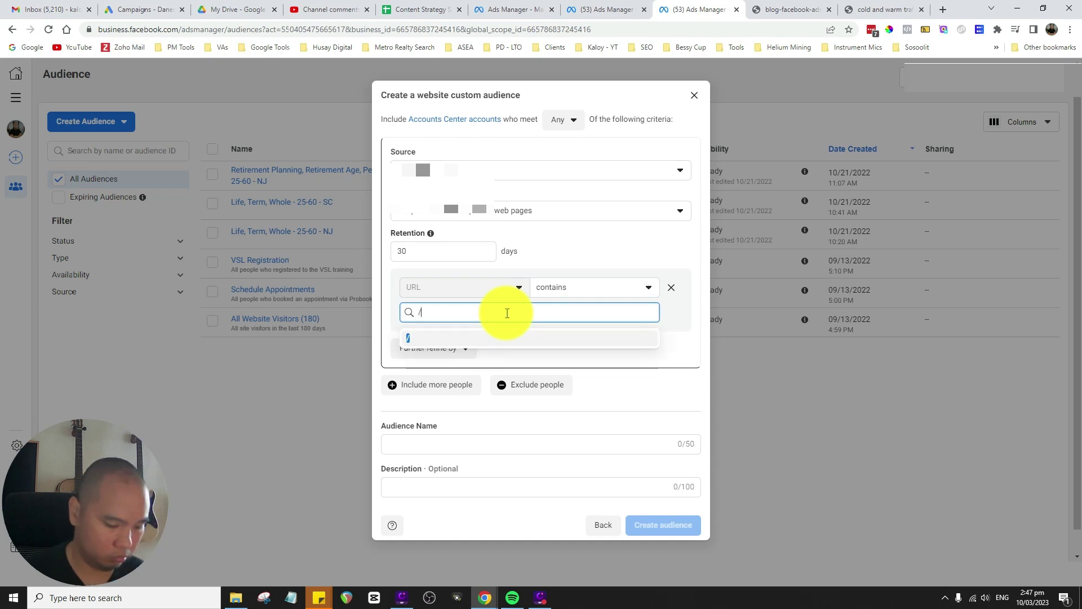
text(order)
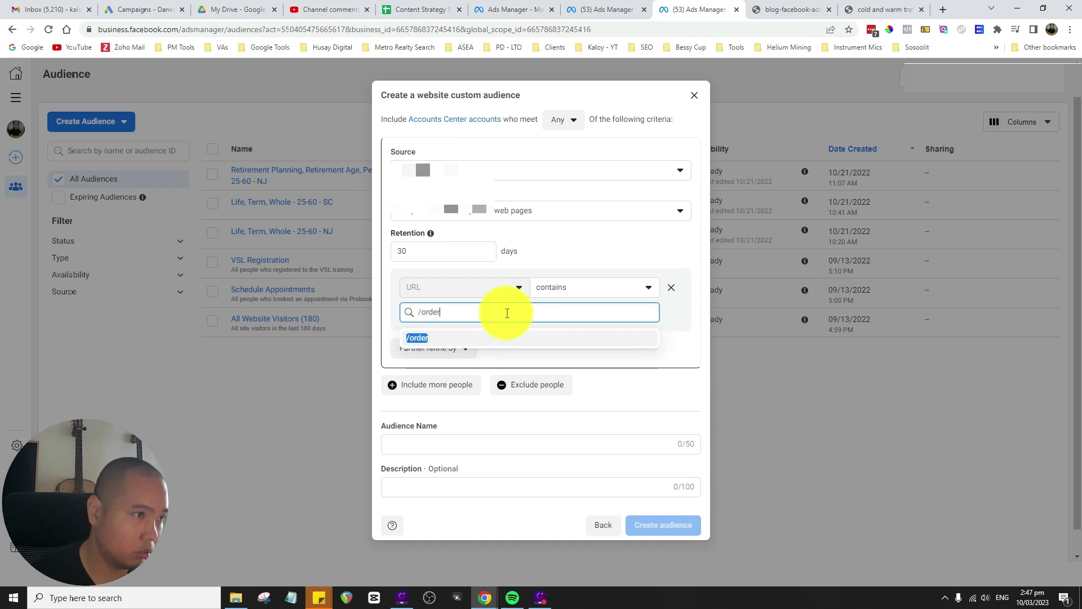
text(-confirmation)
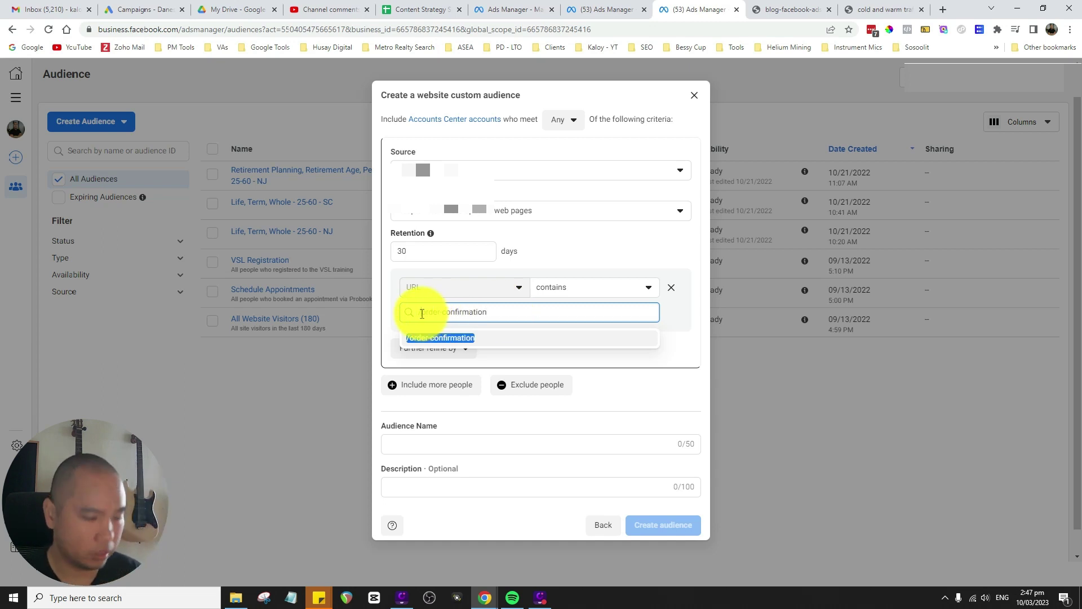
click(694, 336)
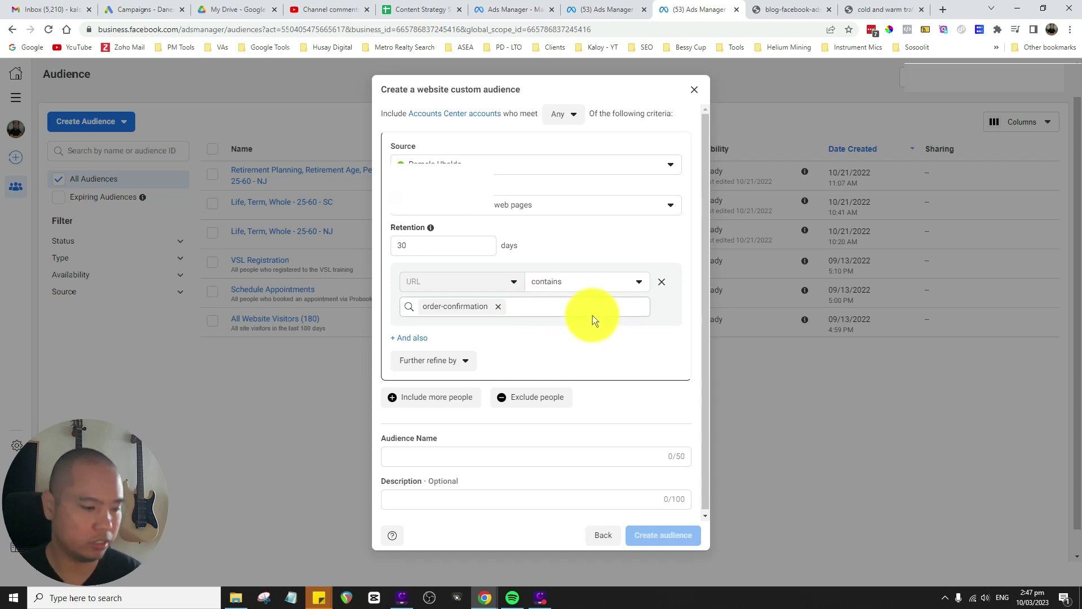
click(694, 90)
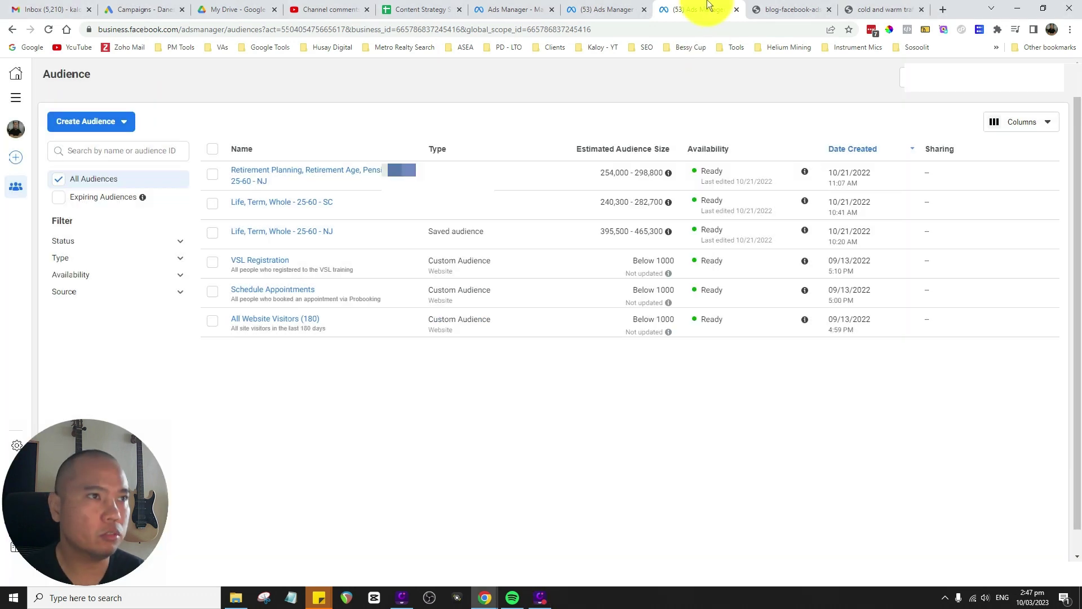
Step: Start creating a lookalike audience and look over its location, audience size and new source options
click(127, 122)
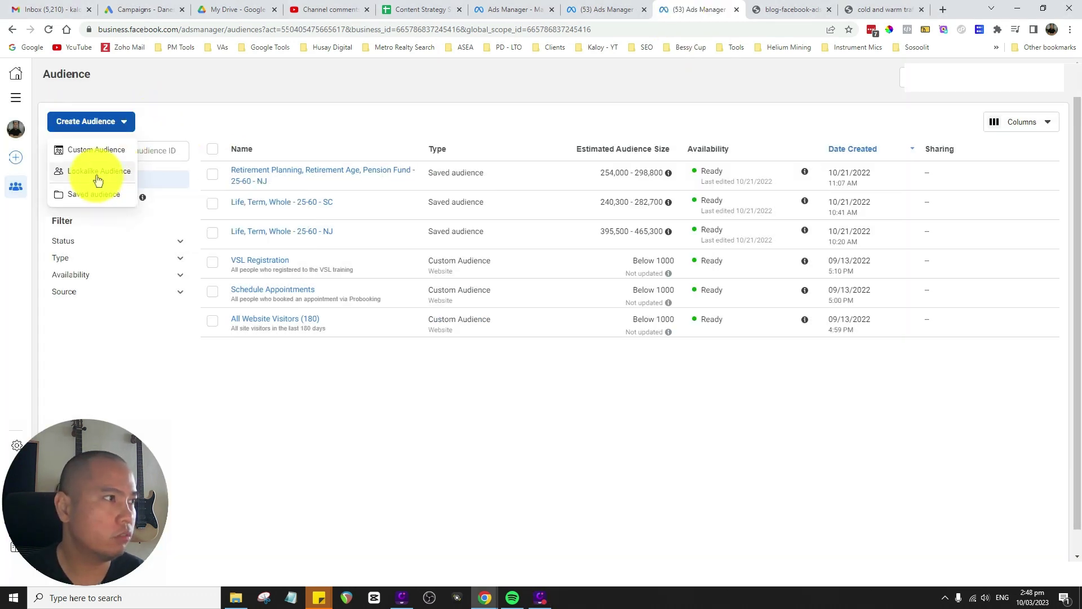
click(459, 116)
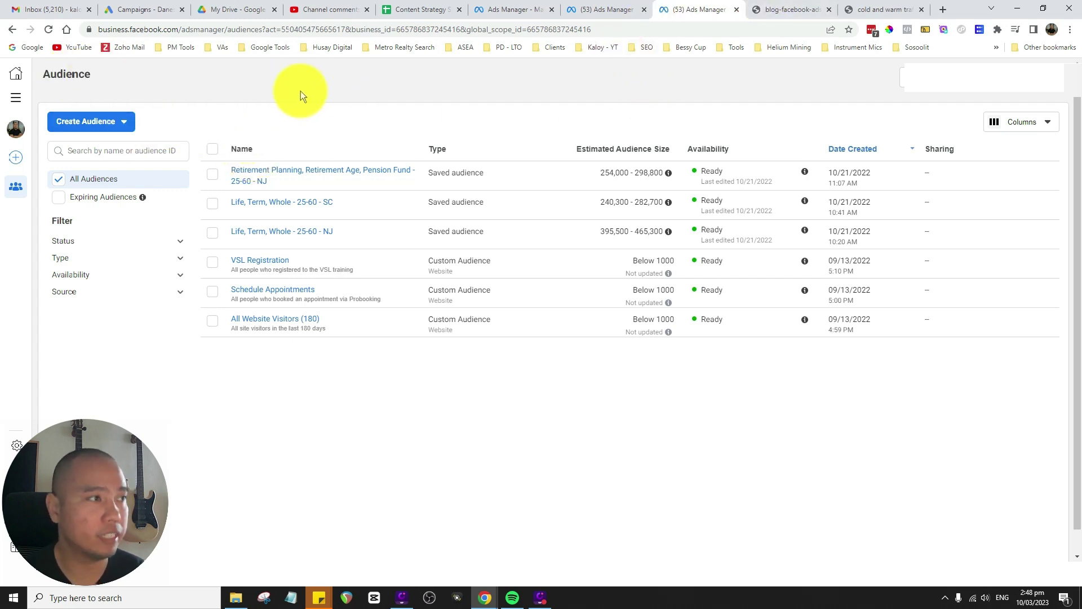
click(125, 123)
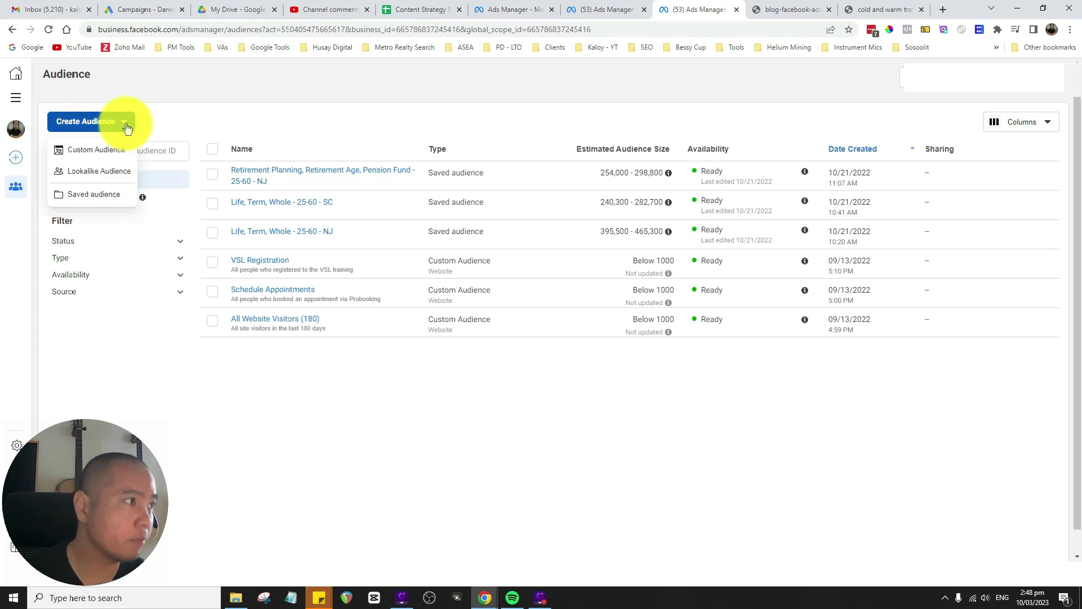
click(99, 170)
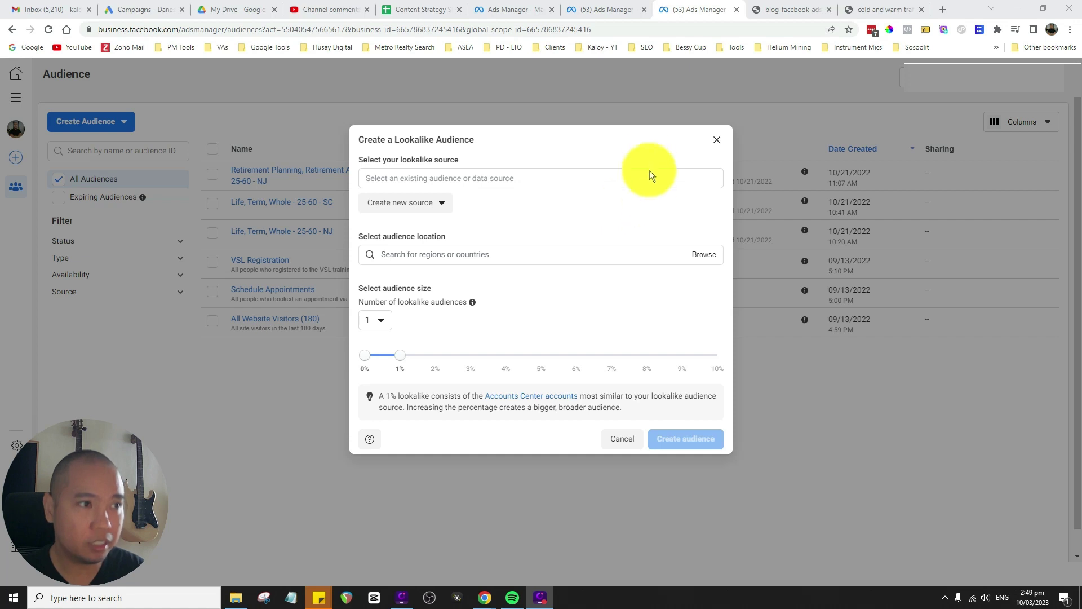
click(559, 256)
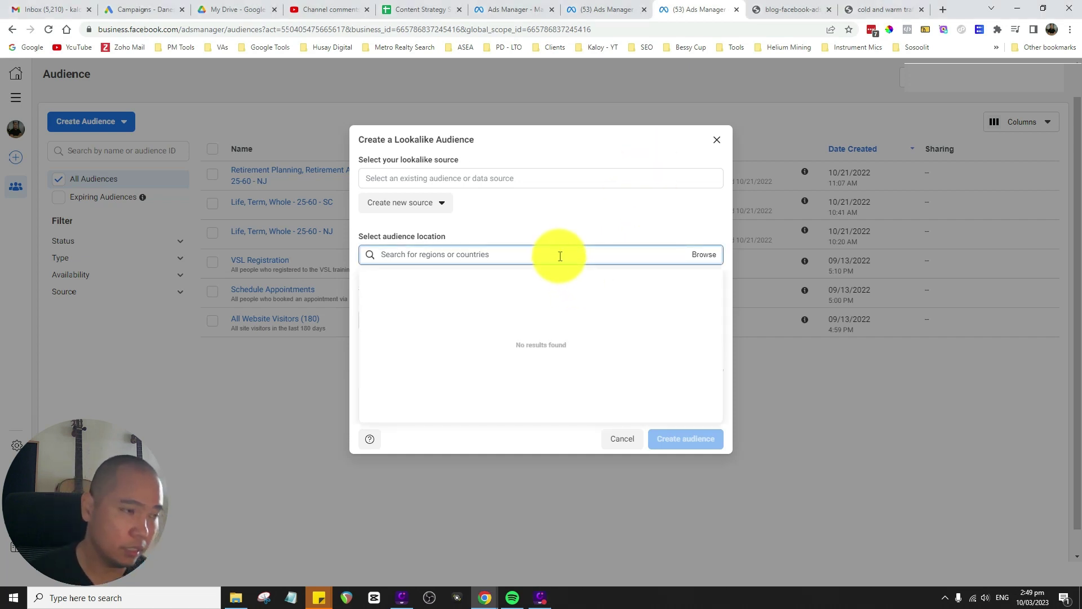
click(613, 214)
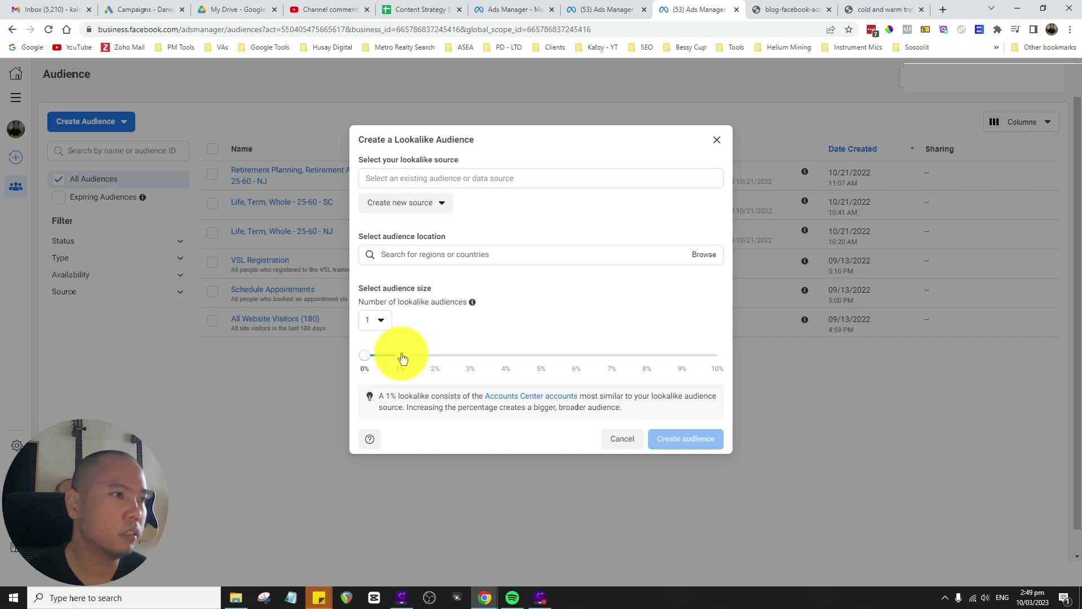
click(439, 204)
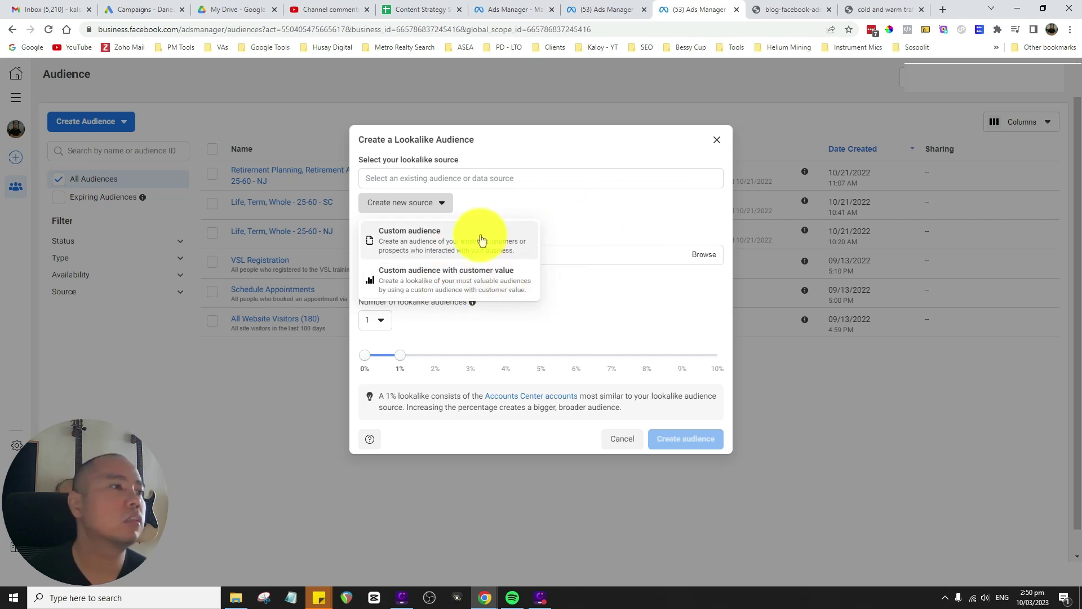
click(601, 219)
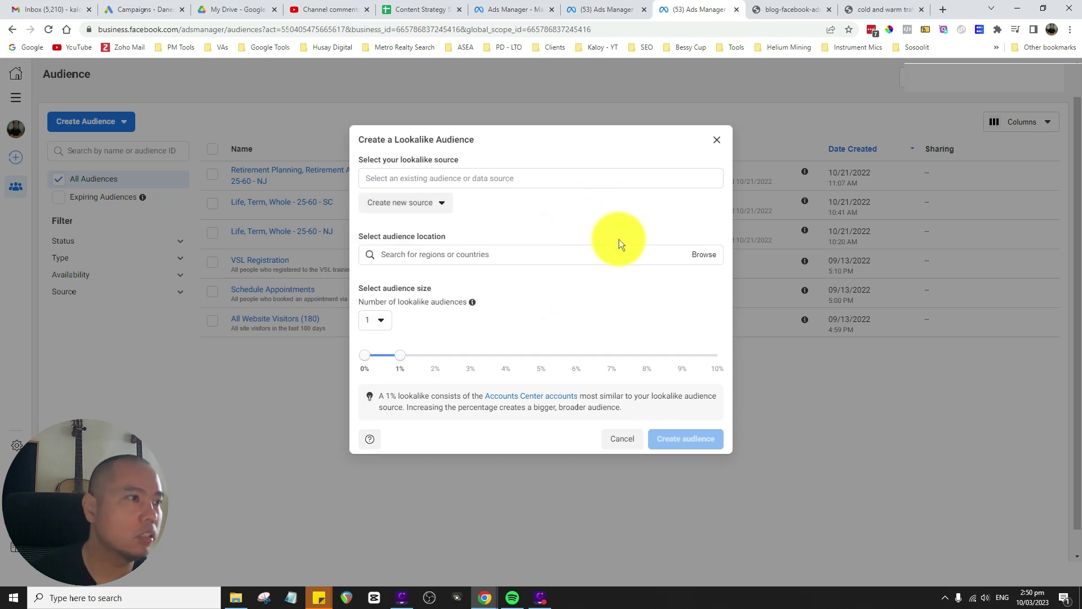
Step: Search the lookalike audience locations for "phi" and "thailand" without selecting a country
click(530, 256)
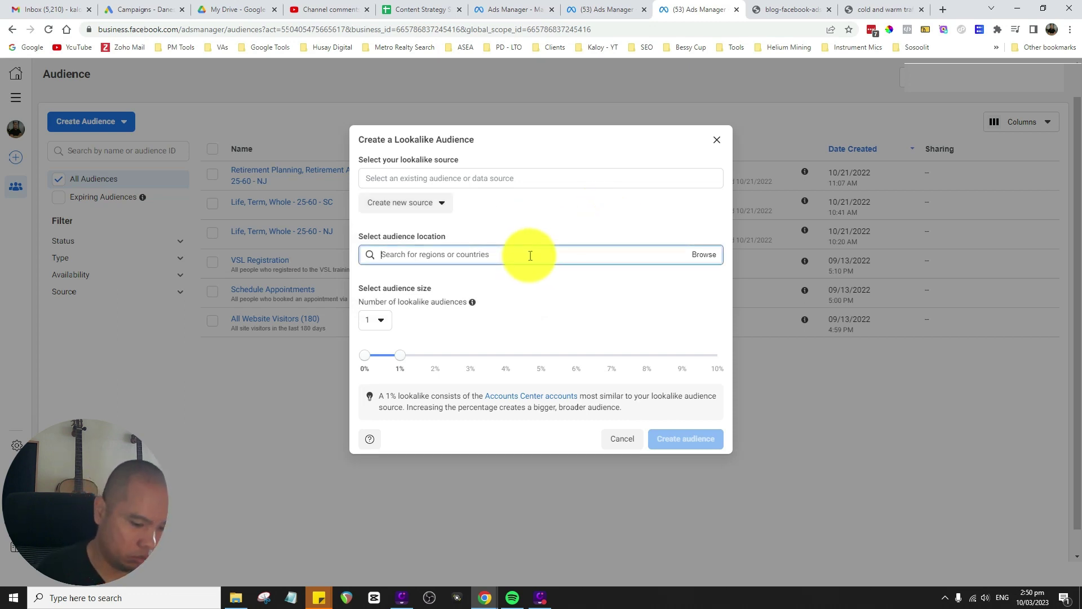
text(phi)
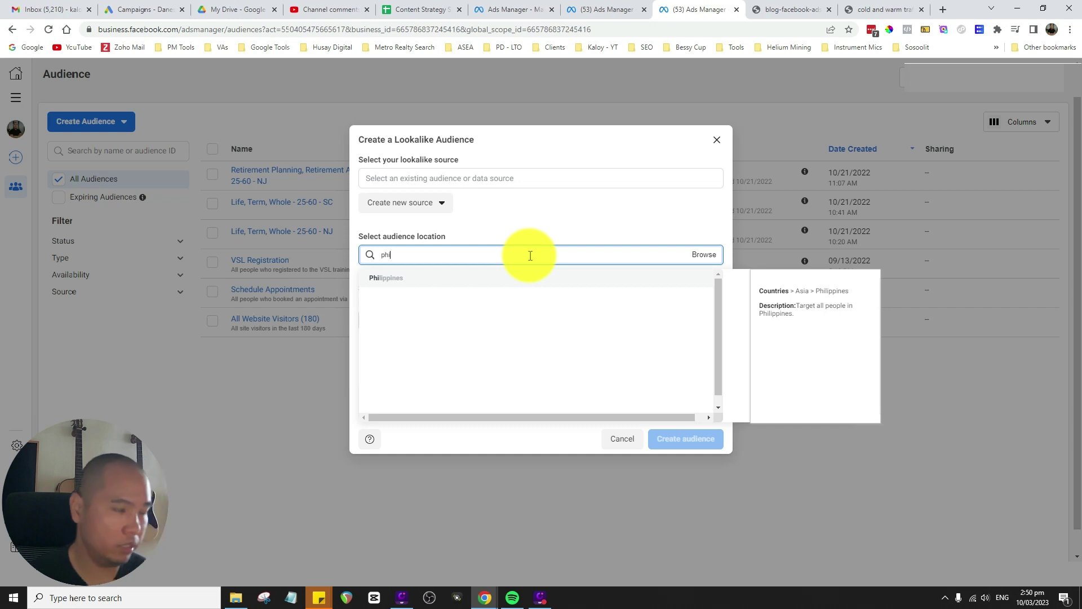
key(ctrl+a)
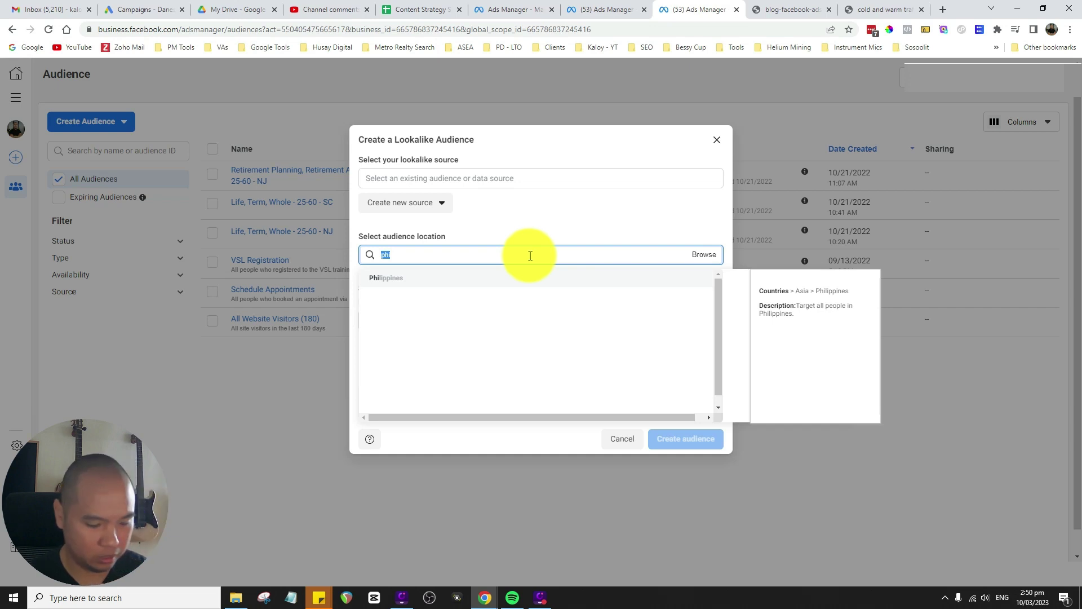
text(thailand)
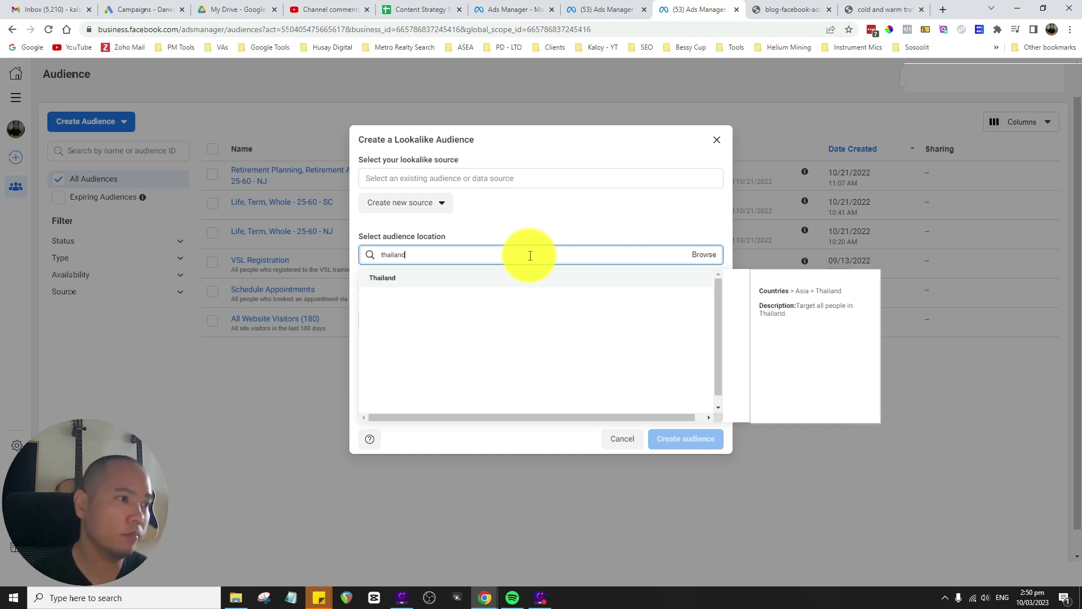
click(617, 218)
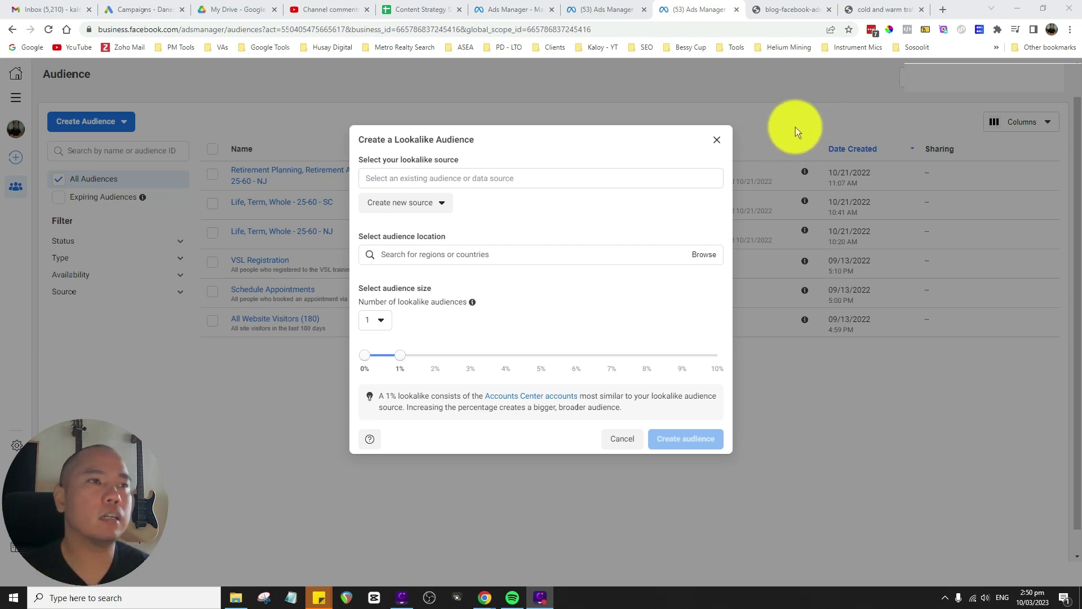
Step: Close the lookalike audience form and switch to the browser page with the Facebook ads conversion funnel image
click(719, 141)
click(784, 6)
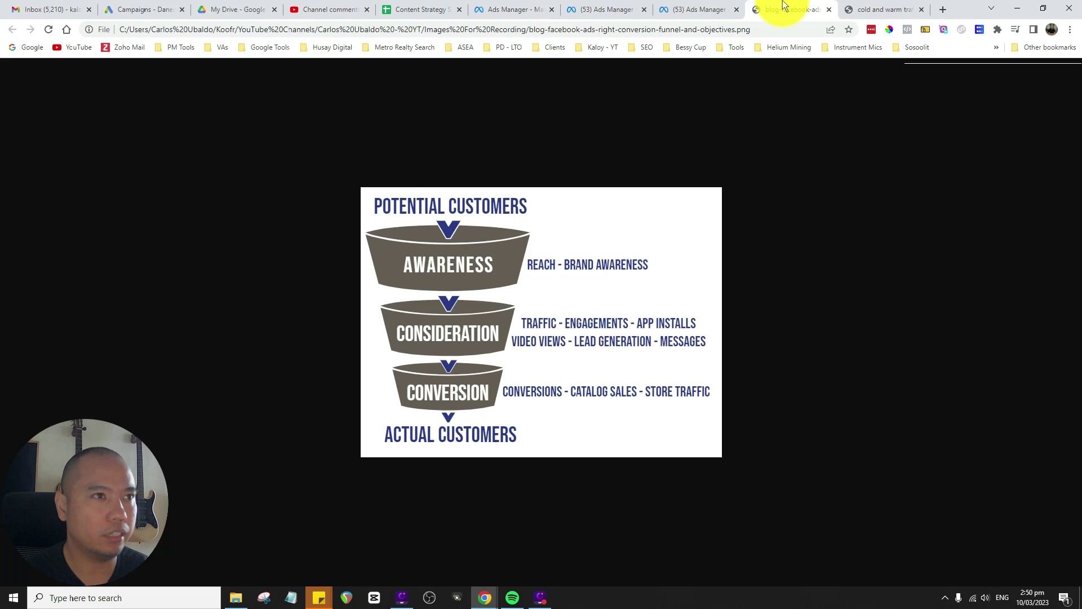